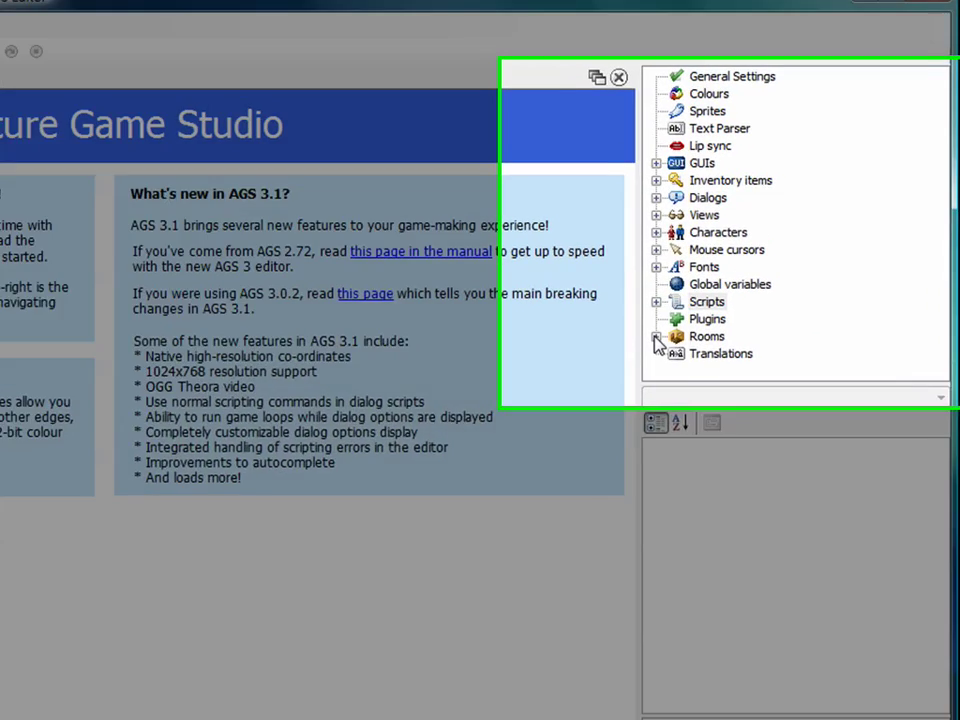
Step: Add a blank room numbered 5 to the Rooms list through New room..
left_click(697, 307)
scroll(490, 578, "down", 1)
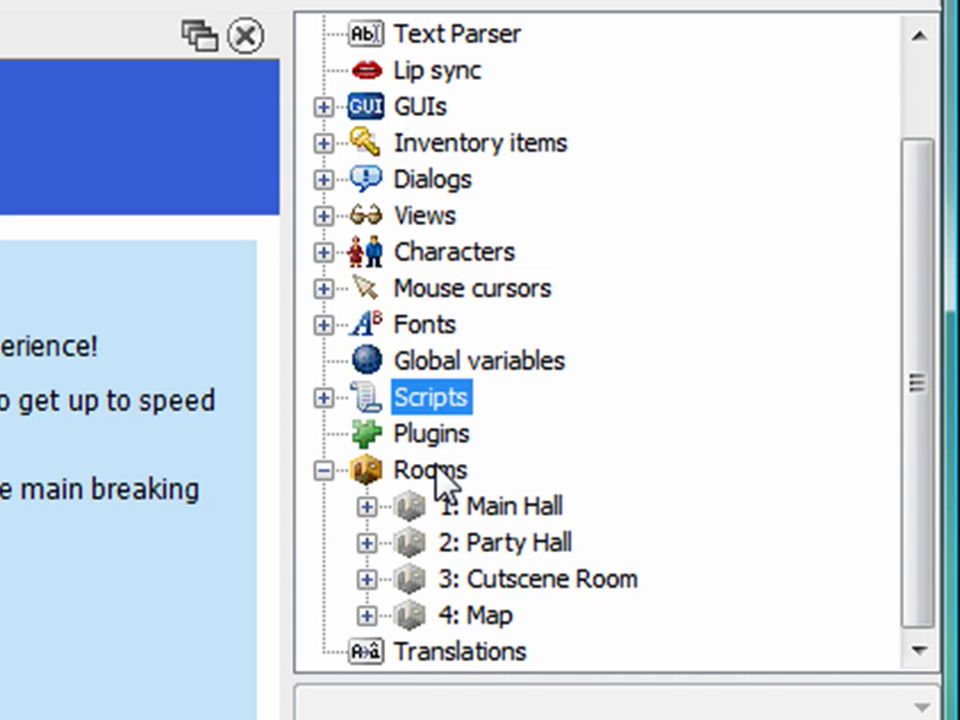
right_click(445, 475)
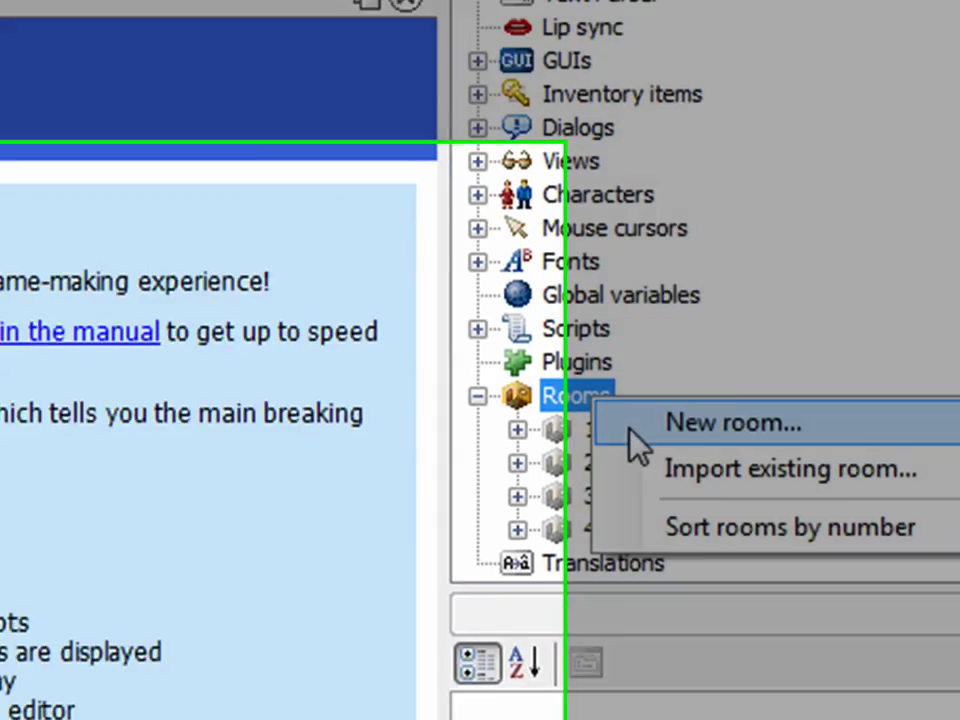
left_click(497, 515)
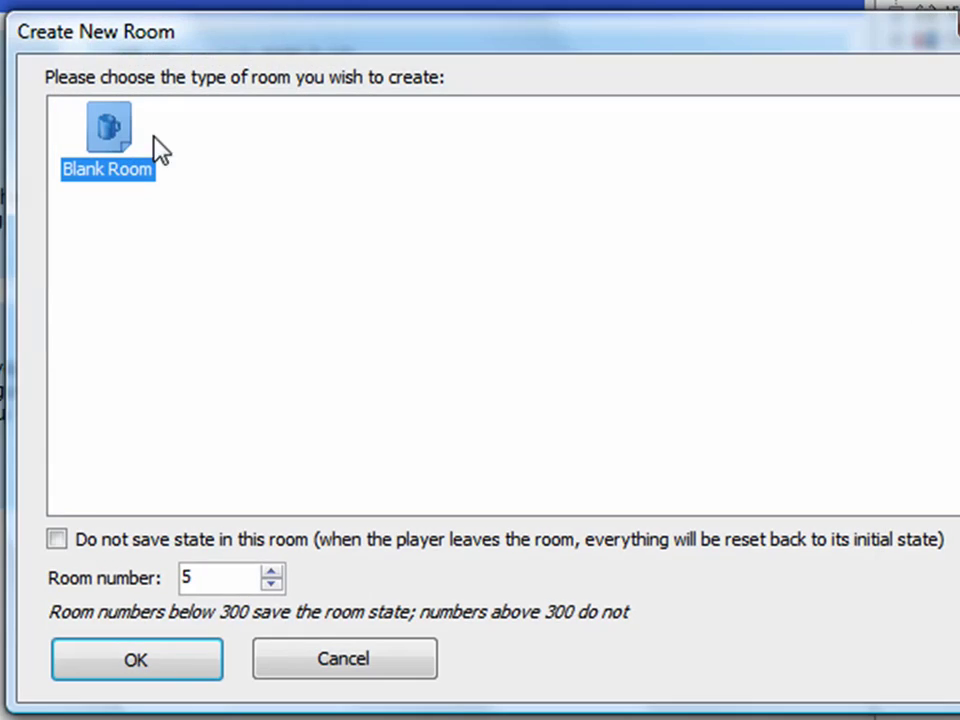
left_click(170, 662)
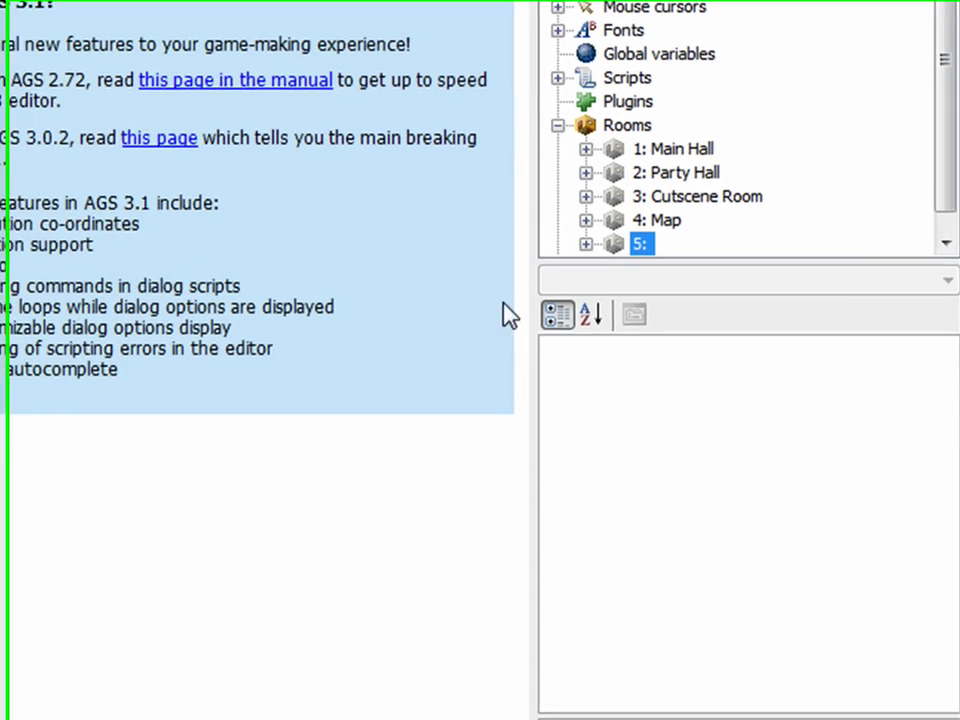
Step: Open room 5's editor and set its Description to 'GK Dialog Room'
double_click(628, 242)
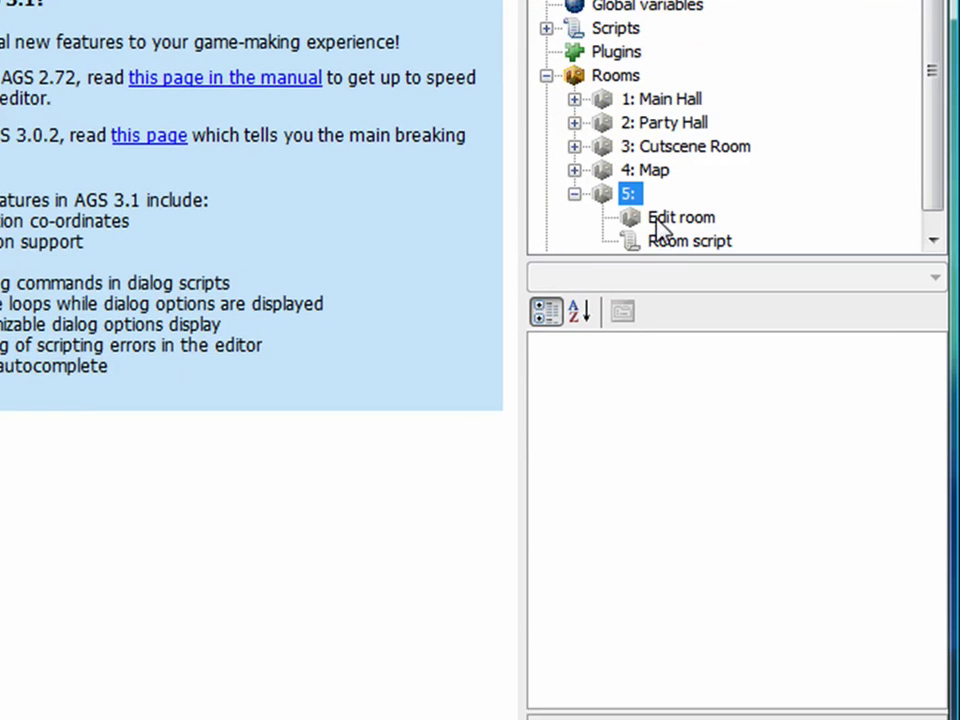
double_click(656, 220)
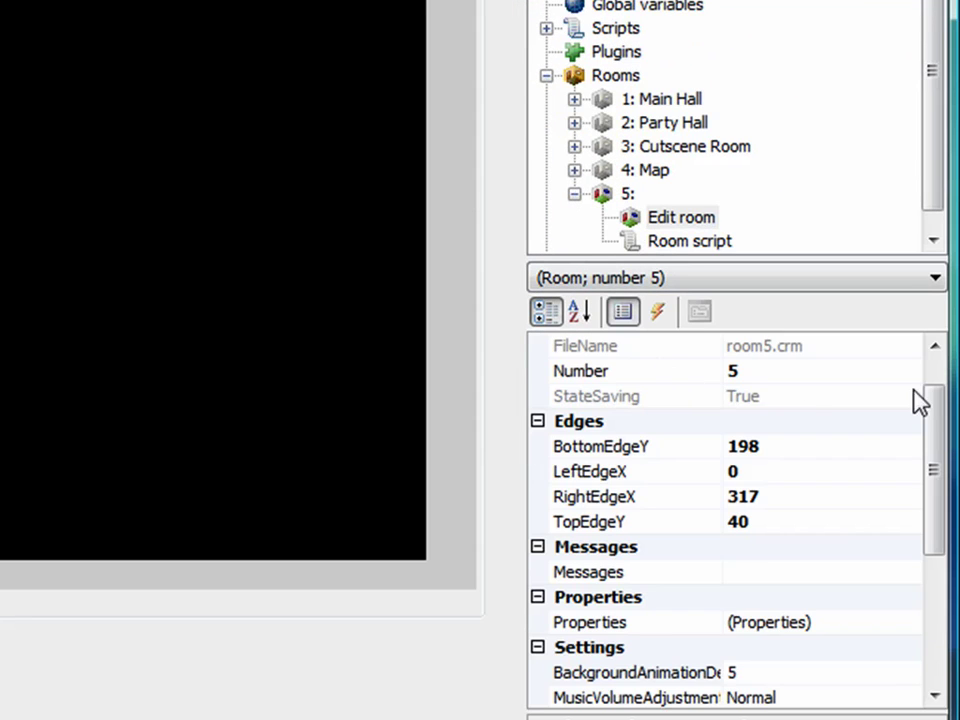
left_click_drag(936, 401, 785, 375)
left_click(784, 373)
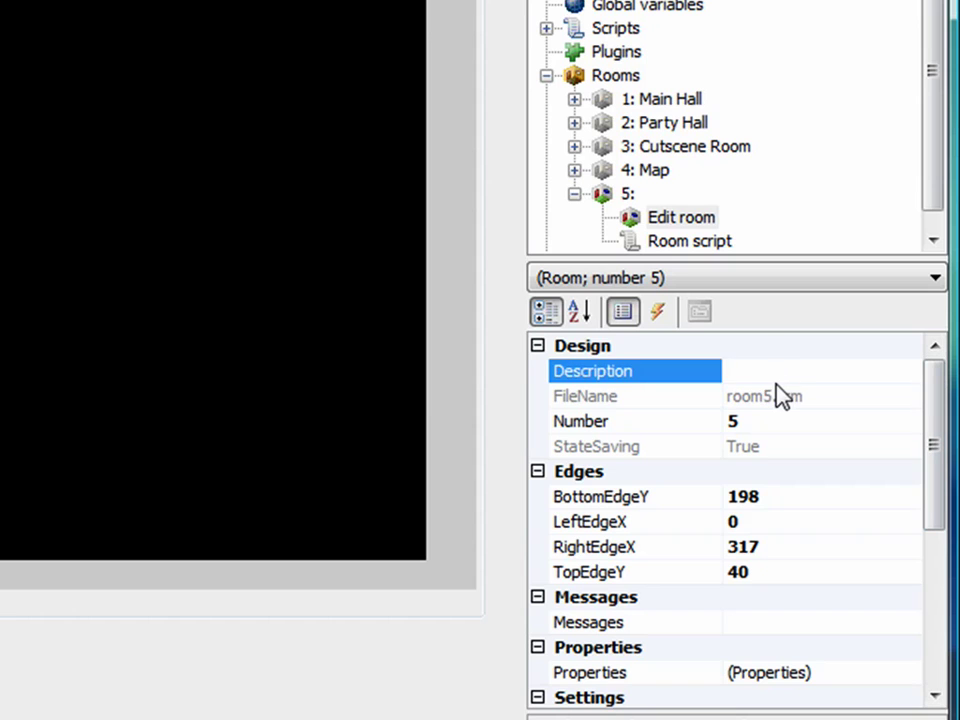
type("GK Dialog Room")
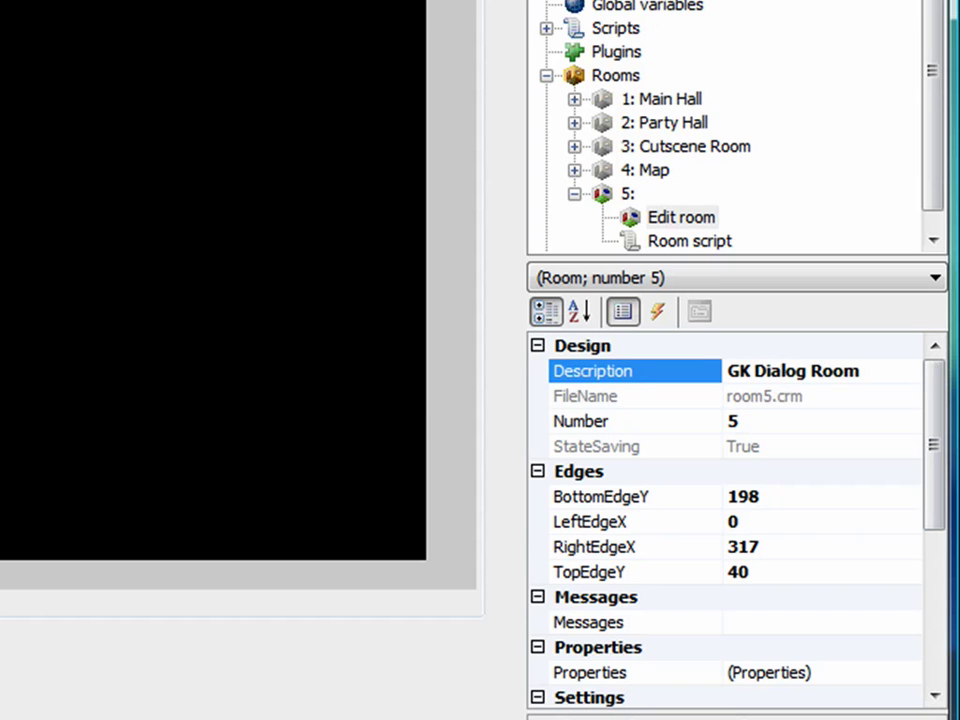
key("Return")
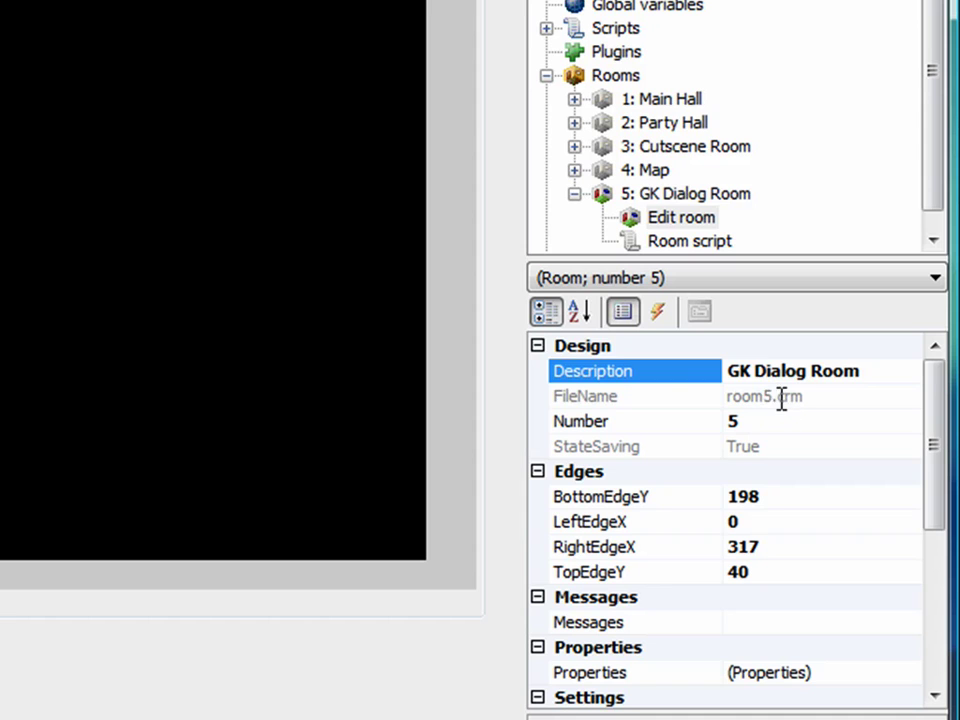
left_click(782, 397)
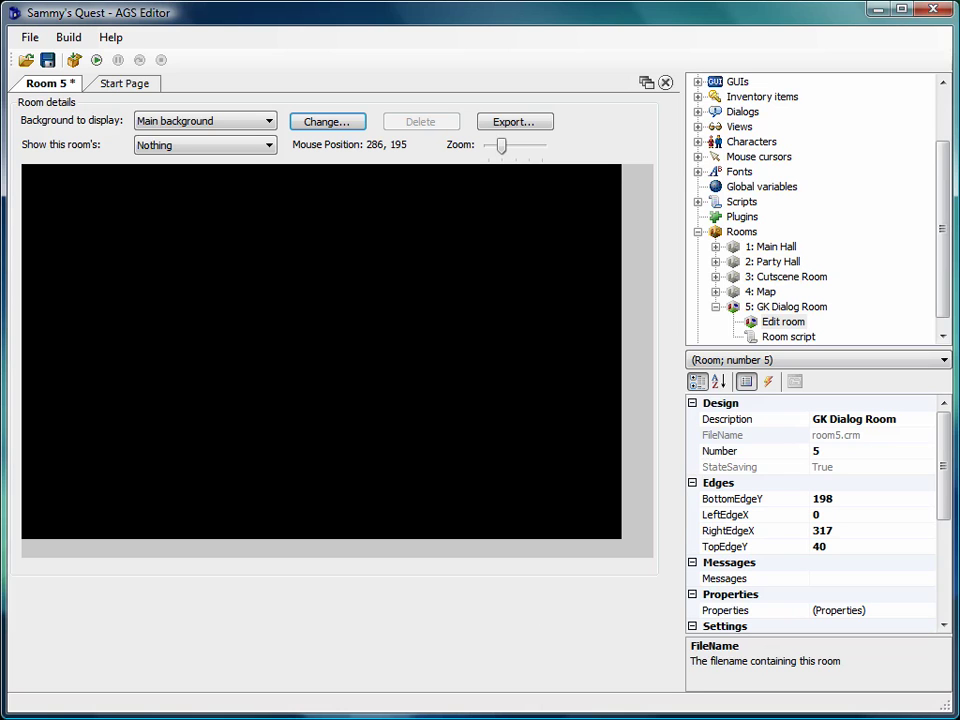
Step: In Firefox, start the dialog room script download, cancel the Save File prompt, and minimize the browser
key("alt+Tab")
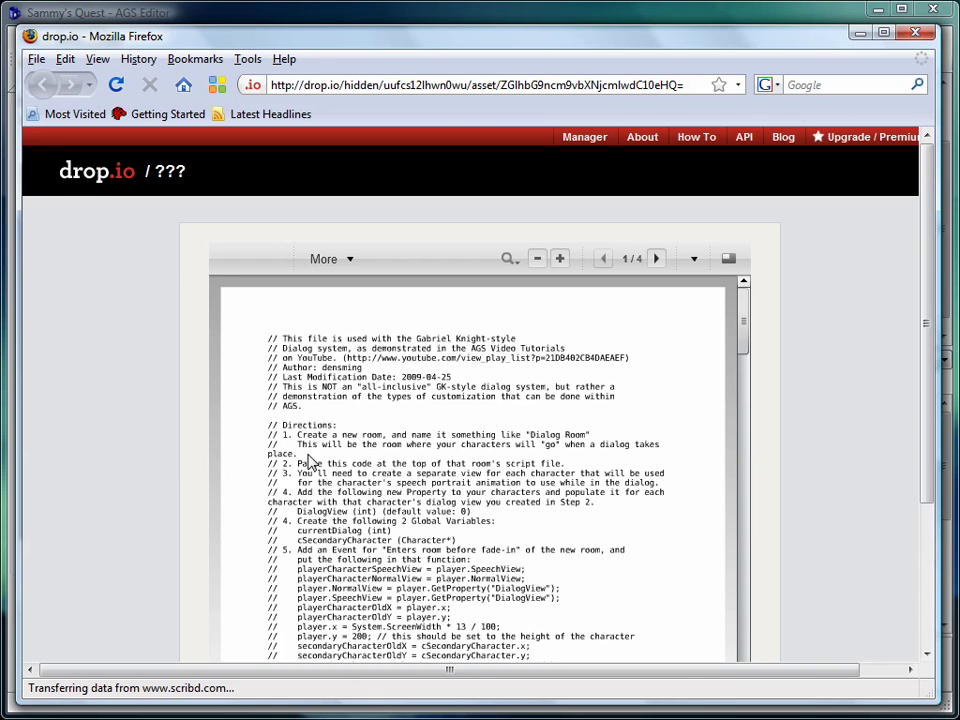
scroll(147, 460, "down", 4)
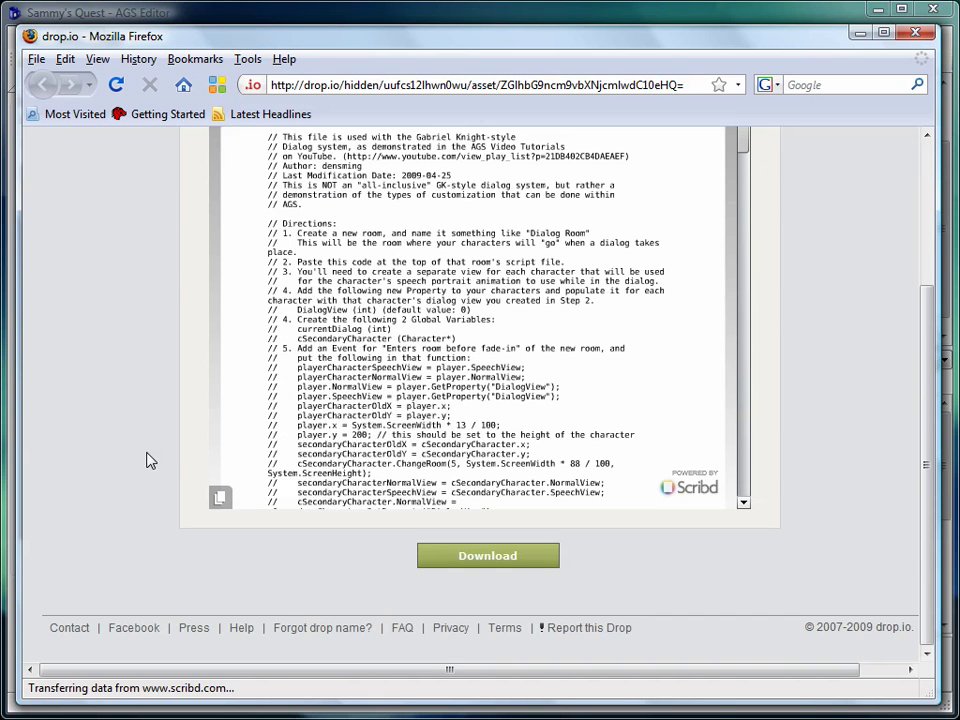
left_click(459, 561)
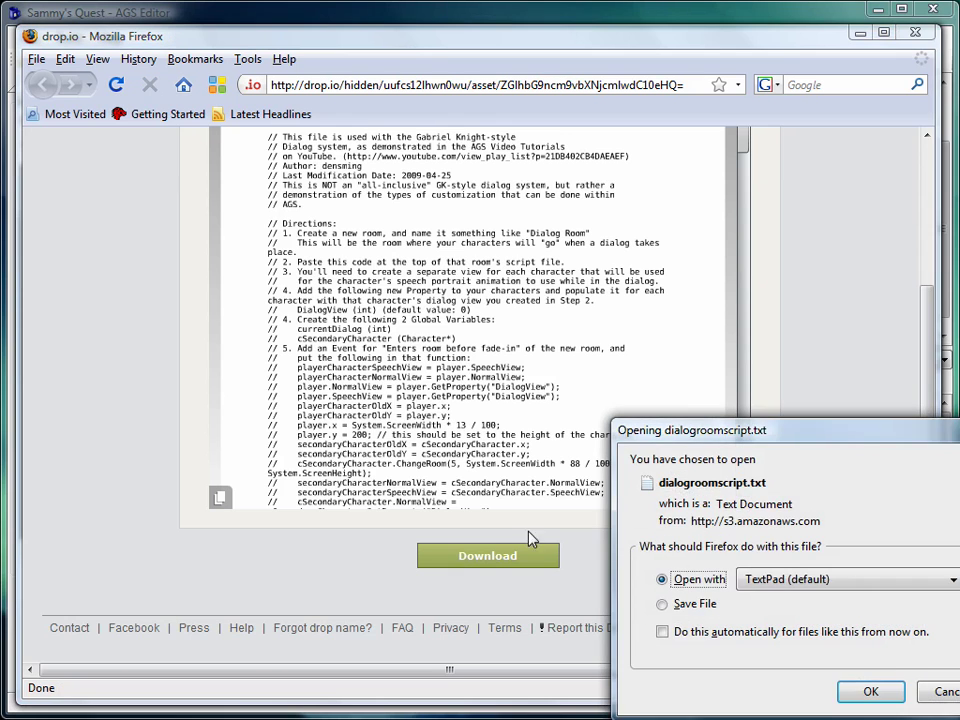
left_click_drag(757, 445, 310, 252)
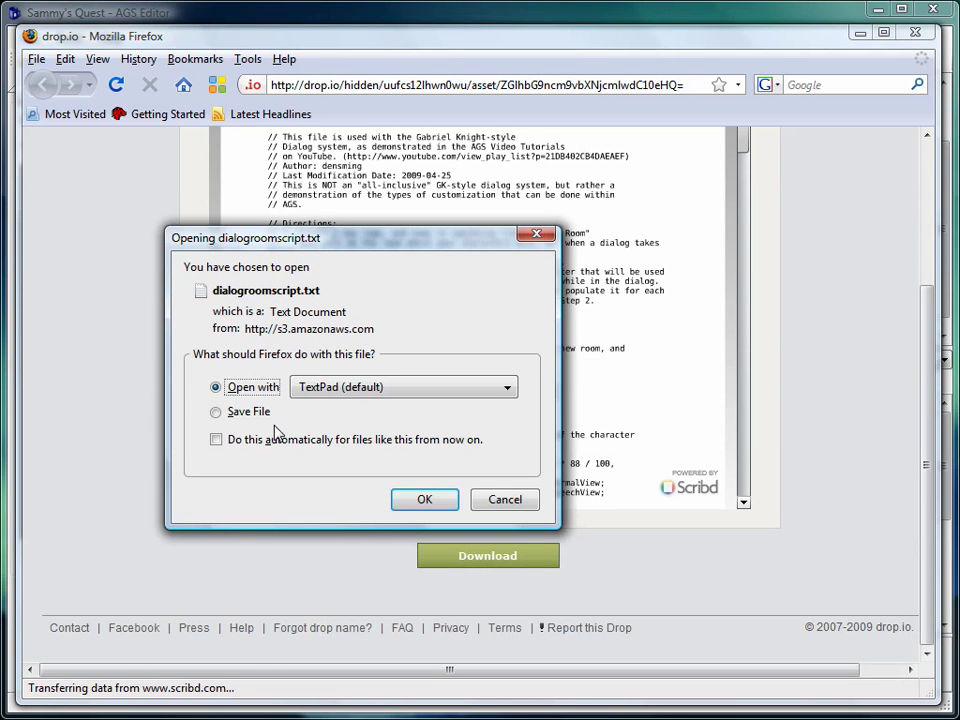
left_click(250, 412)
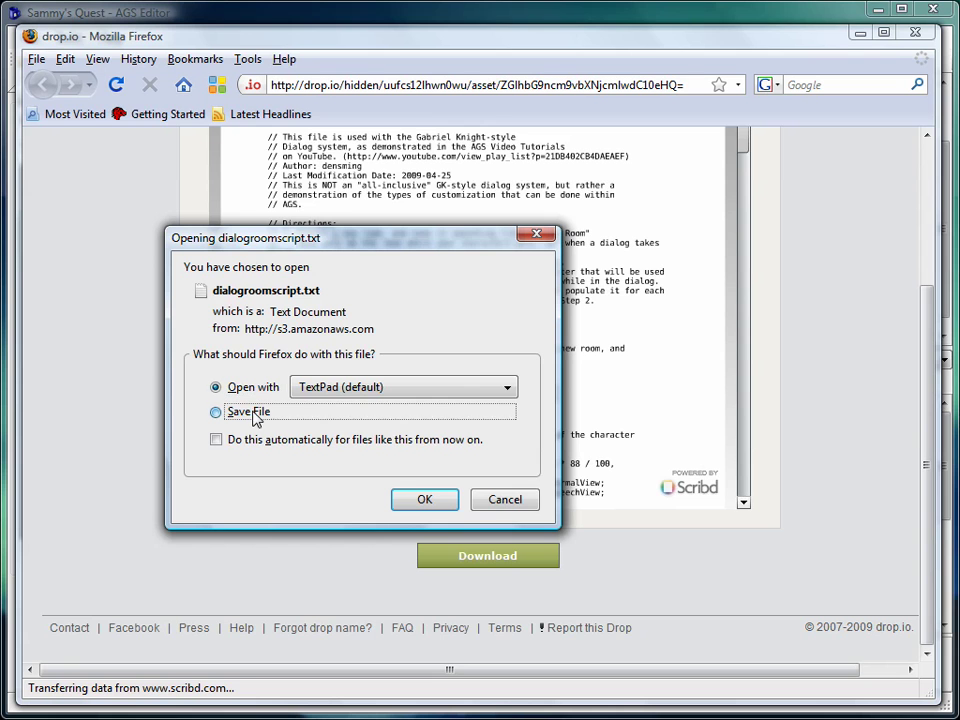
left_click(505, 502)
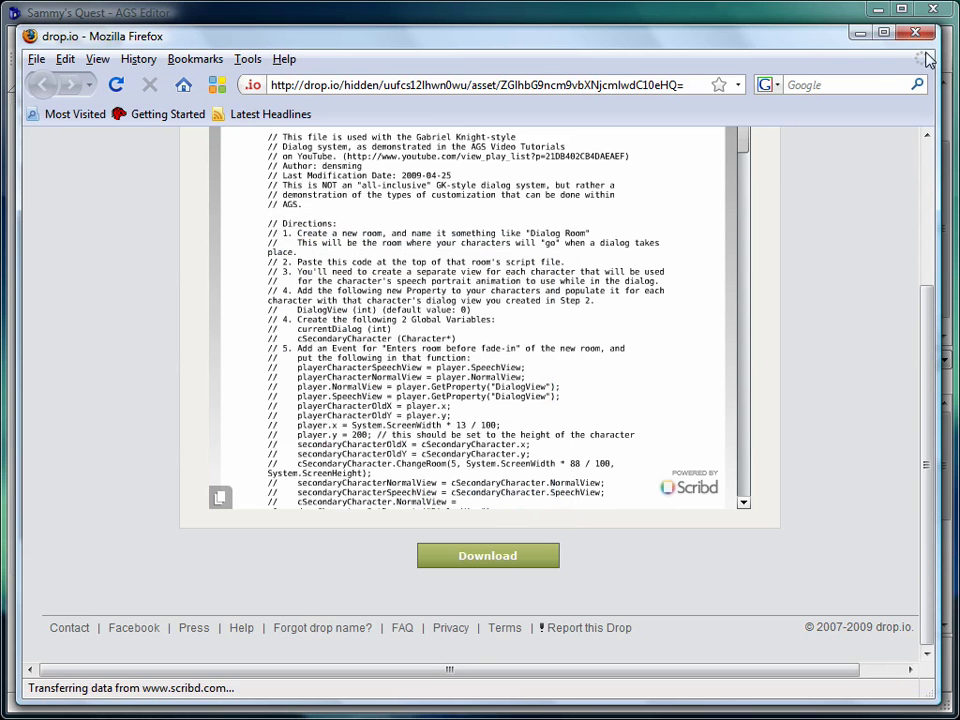
left_click(860, 35)
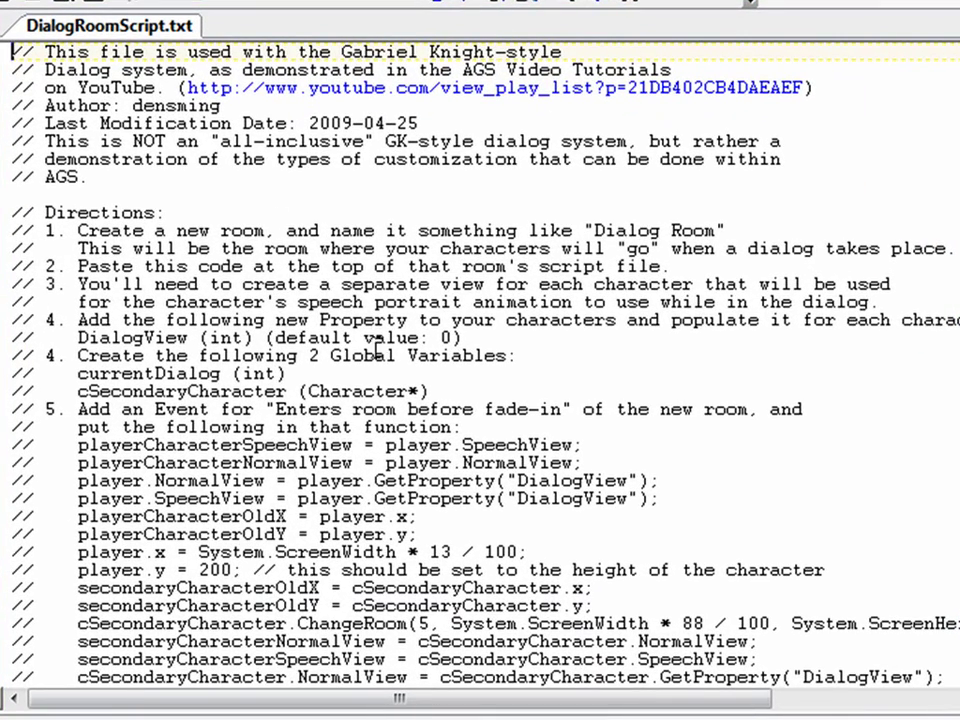
Step: Select the whole DialogRoomScript.txt text in TextPad and copy it
left_click(14, 52)
left_click_drag(14, 52, 240, 660)
scroll(111, 343, "up", 6)
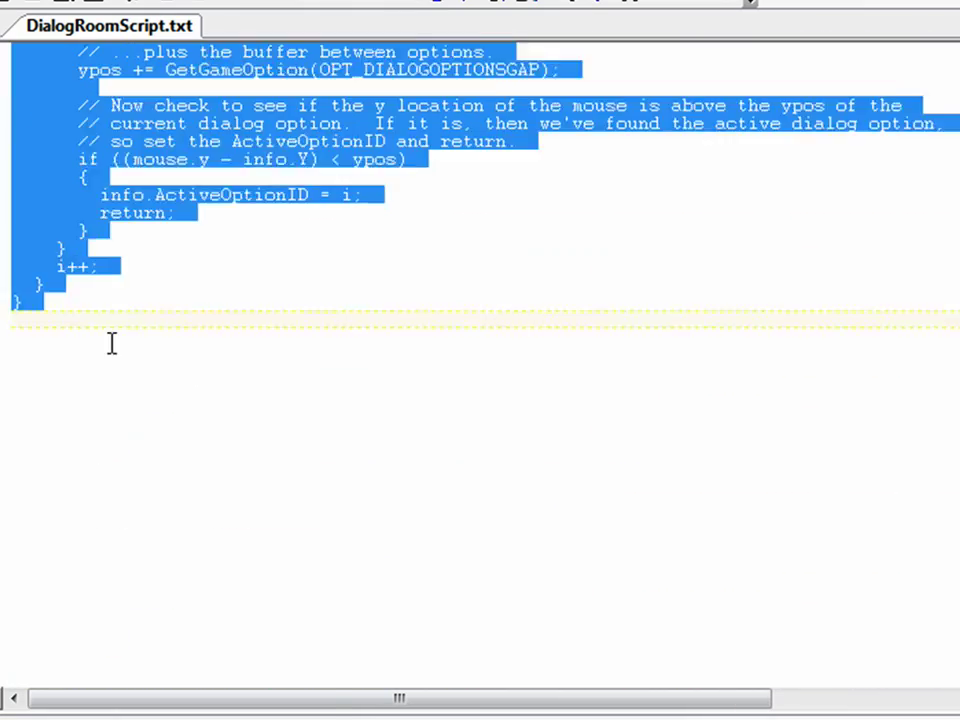
right_click(84, 218)
left_click(133, 300)
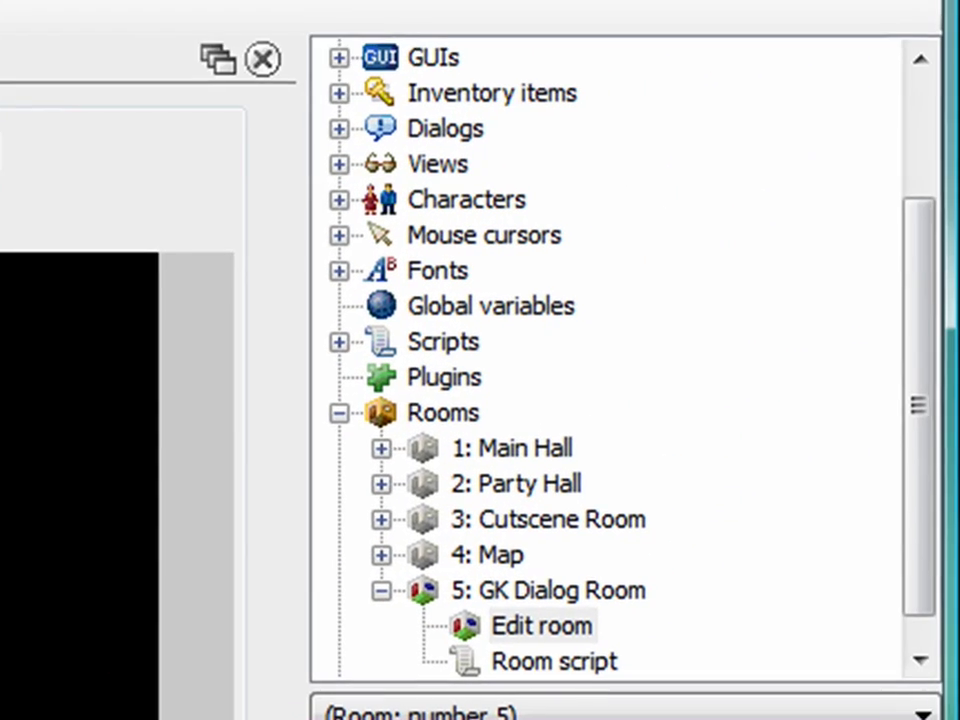
Step: Replace room5.asc's contents with the copied GK dialog script and return to line 1
left_click(490, 594)
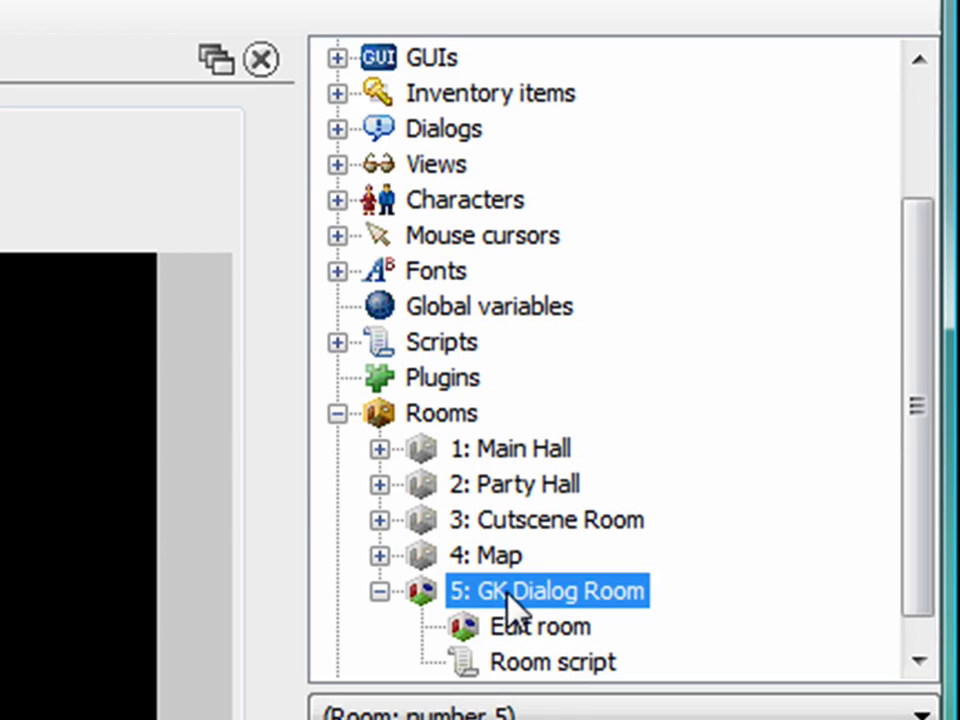
double_click(540, 663)
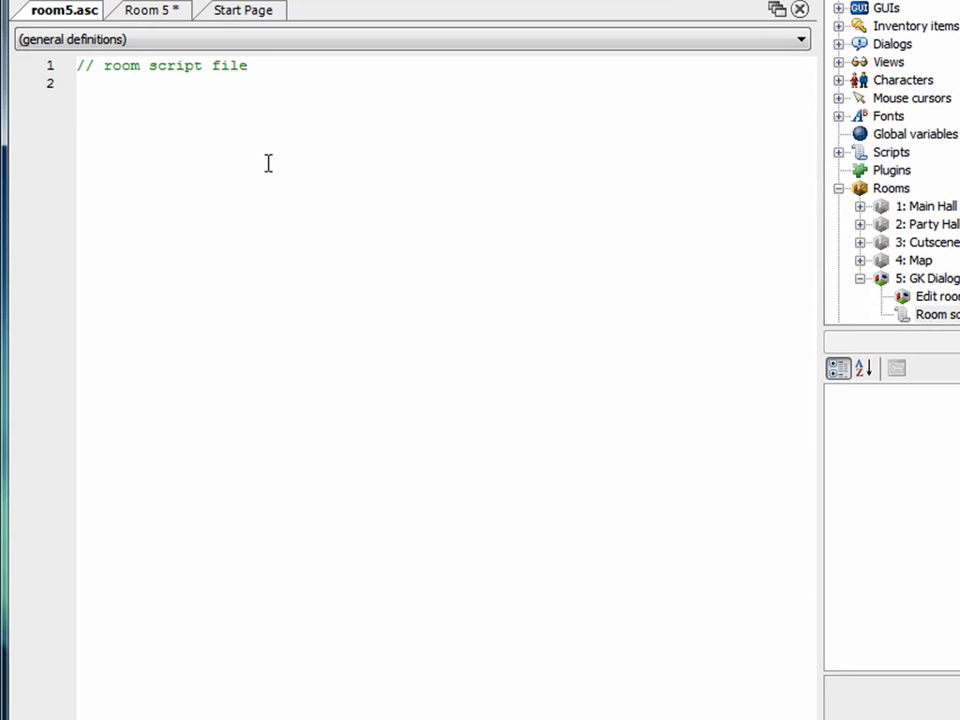
key("ctrl+a")
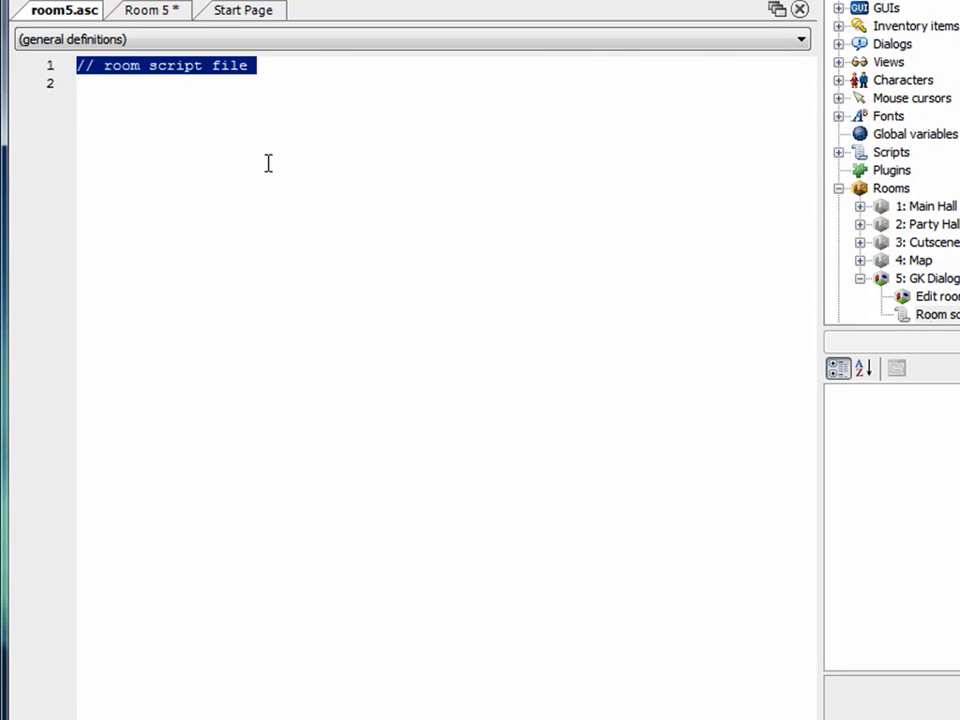
key("ctrl+v")
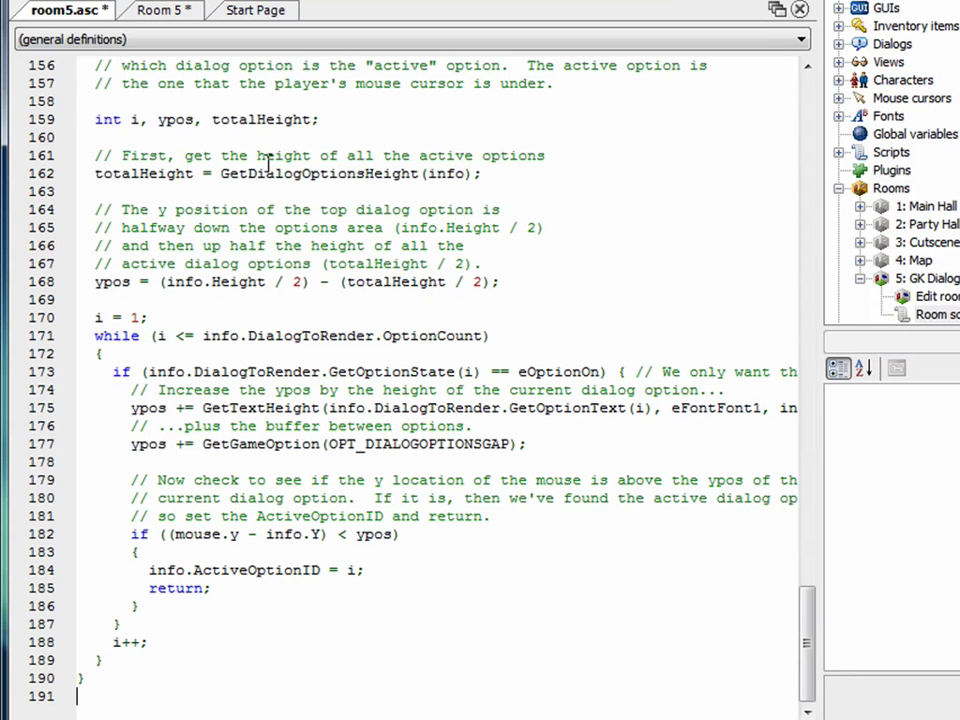
scroll(268, 163, "up", 20)
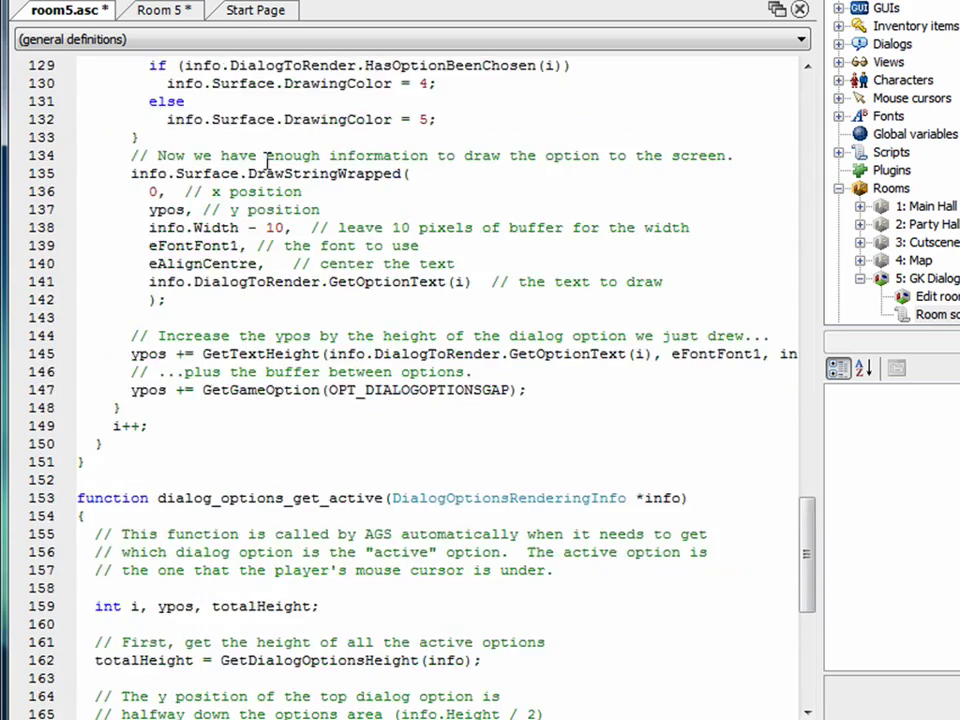
scroll(268, 163, "up", 20)
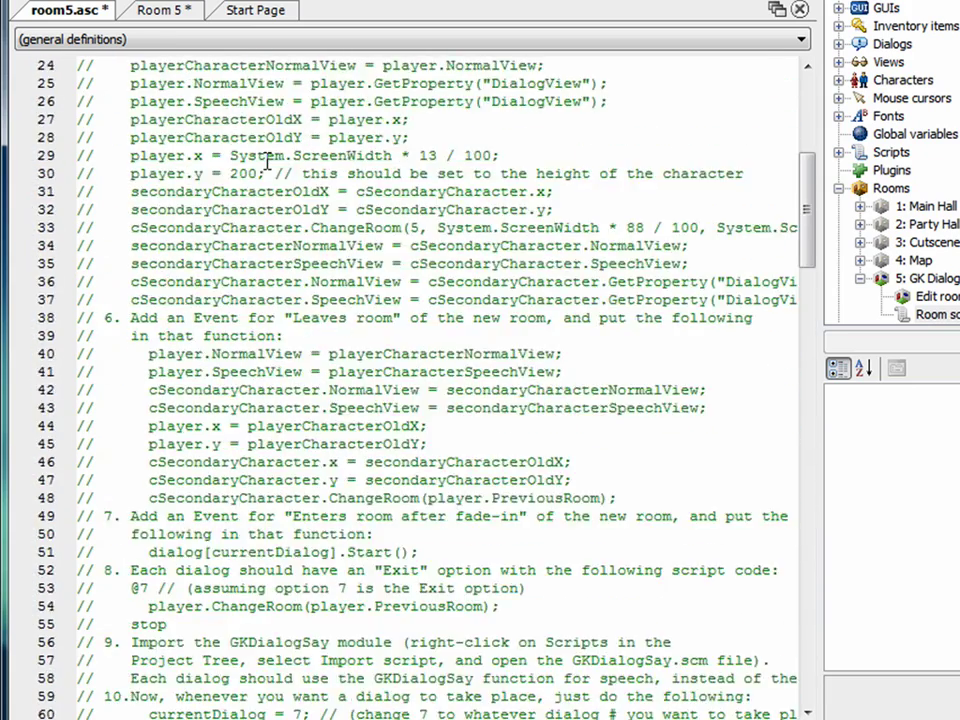
scroll(268, 163, "down", 20)
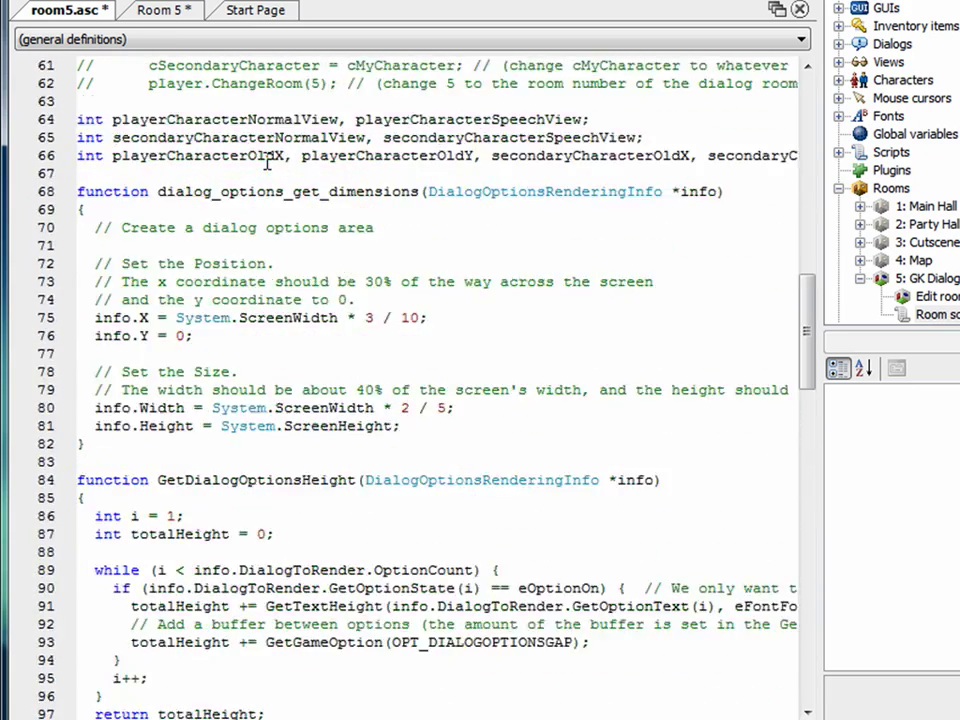
scroll(268, 163, "down", 5)
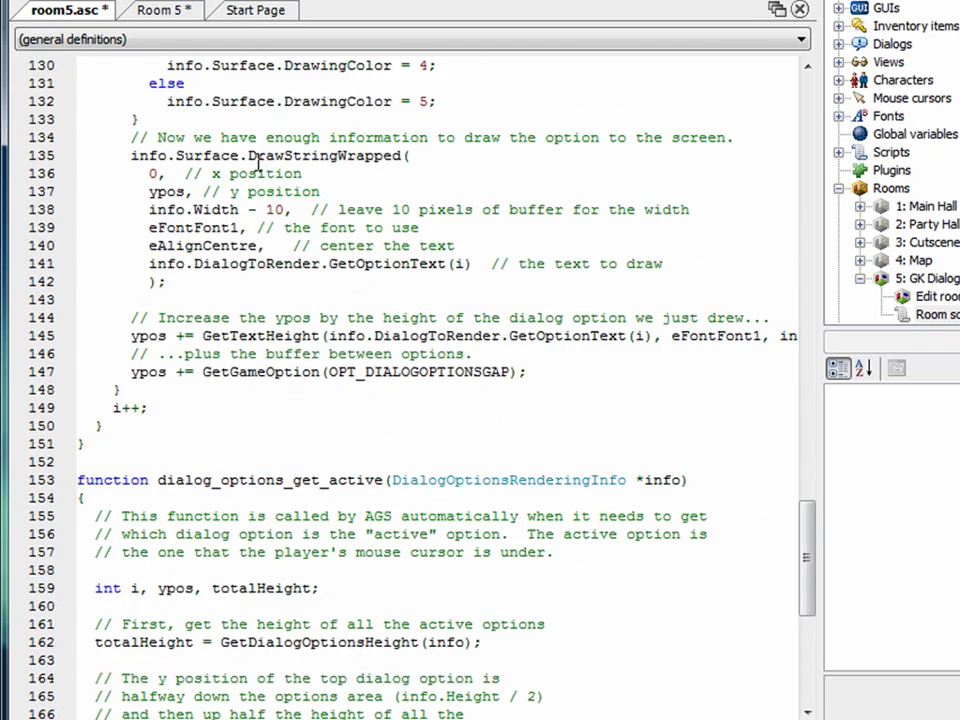
scroll(258, 163, "up", 20)
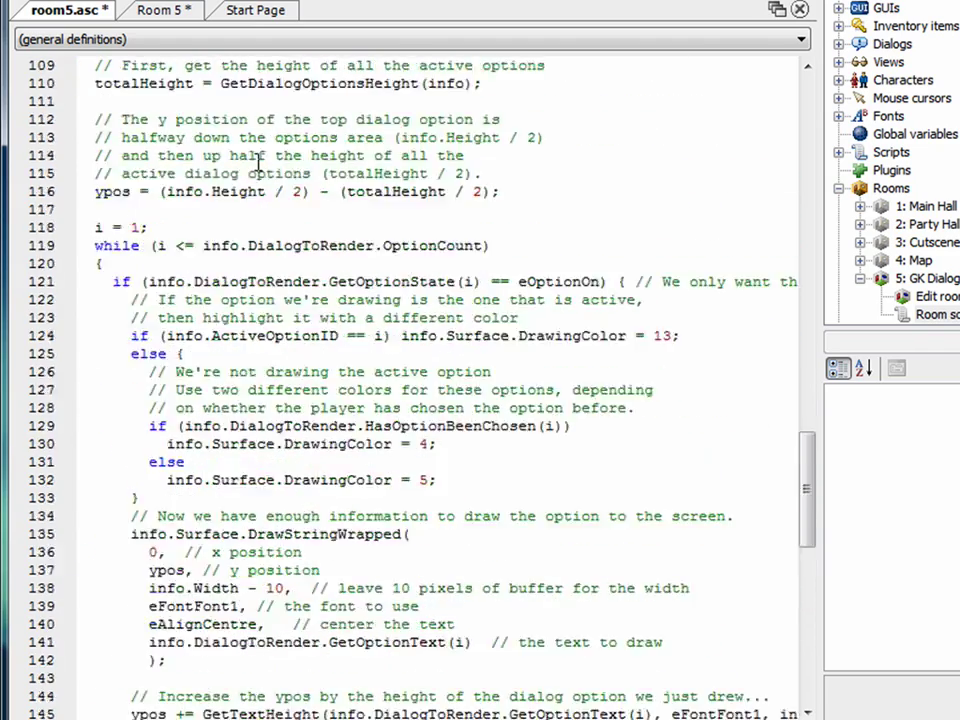
scroll(258, 163, "up", 15)
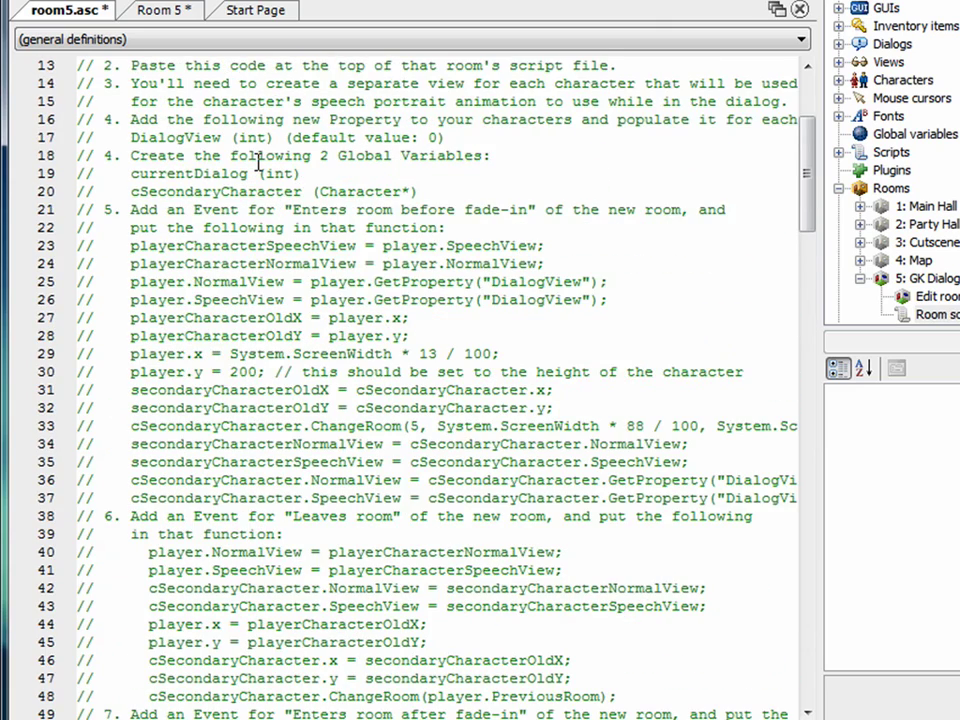
scroll(258, 163, "up", 4)
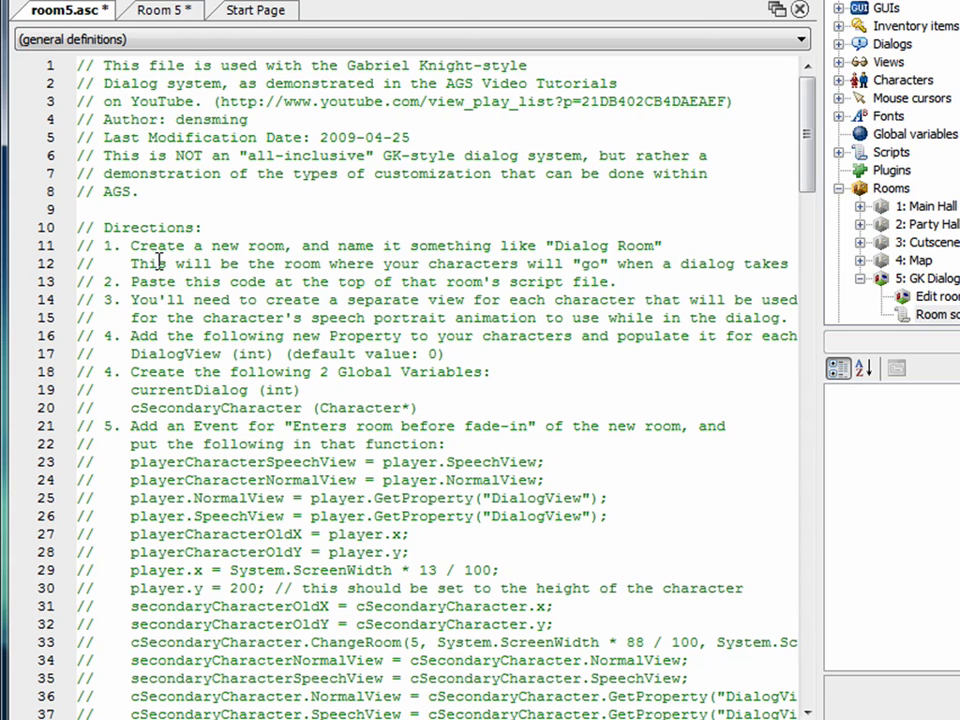
left_click_drag(131, 245, 376, 426)
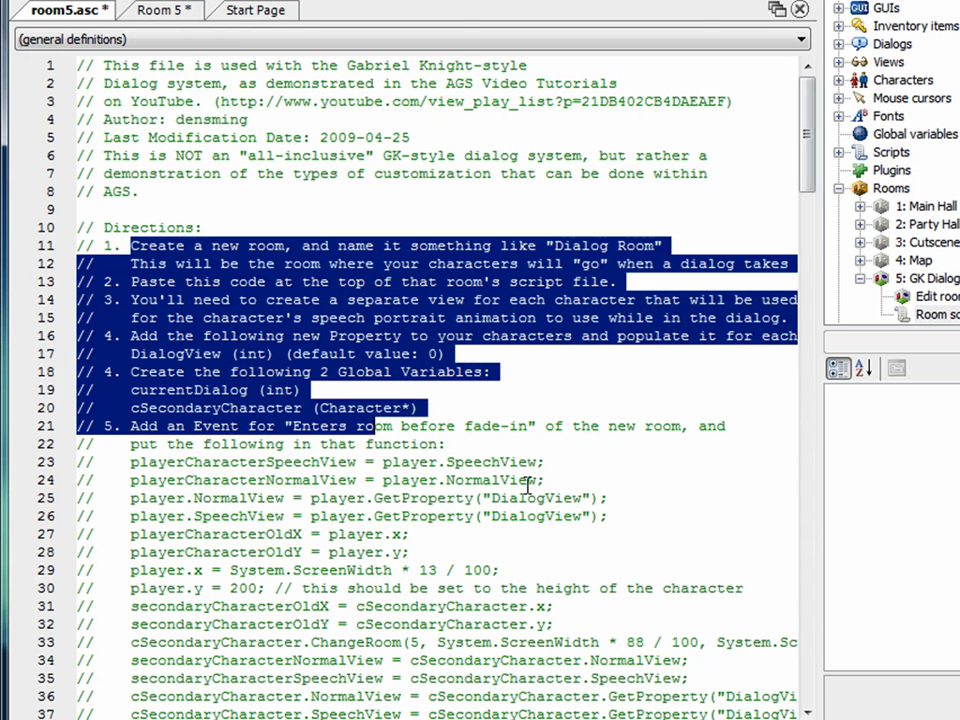
left_click(527, 485)
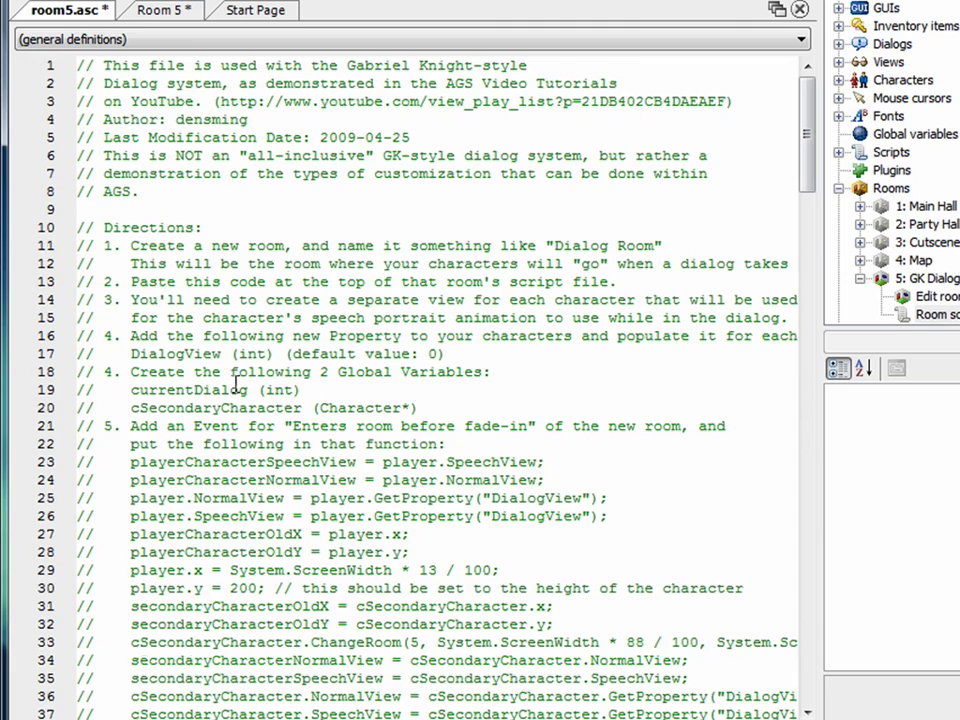
scroll(236, 385, "down", 10)
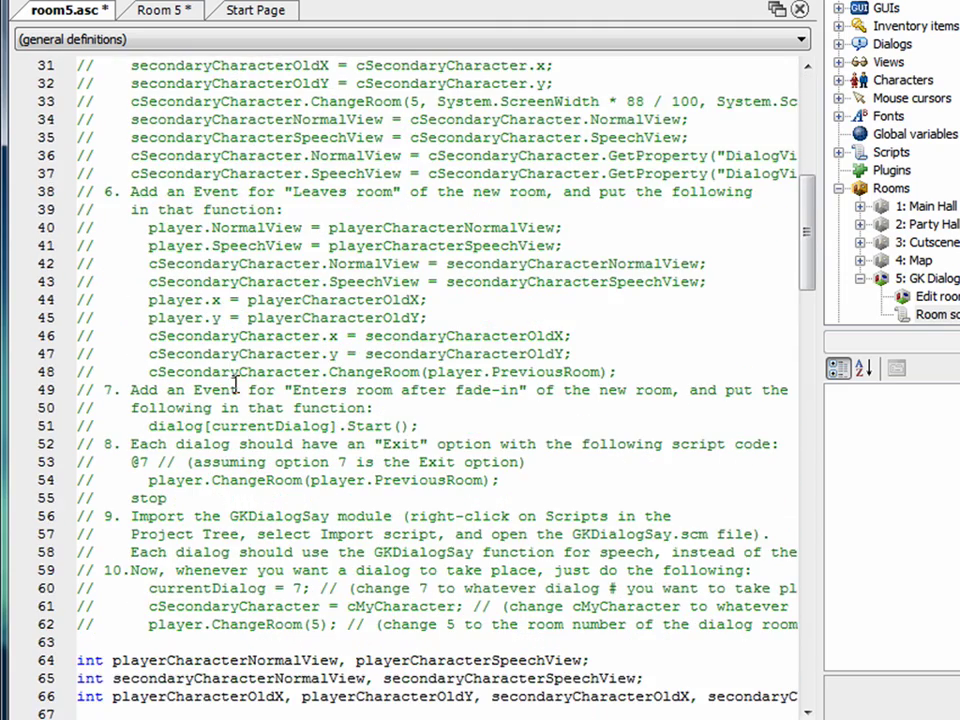
scroll(262, 567, "up", 9)
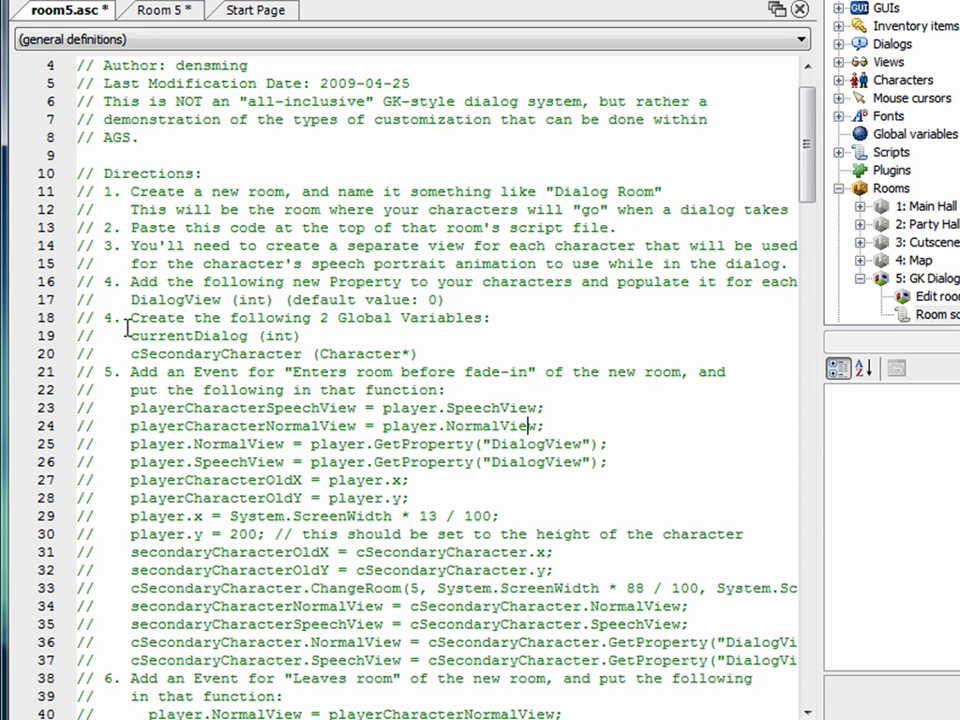
scroll(323, 426, "up", 1)
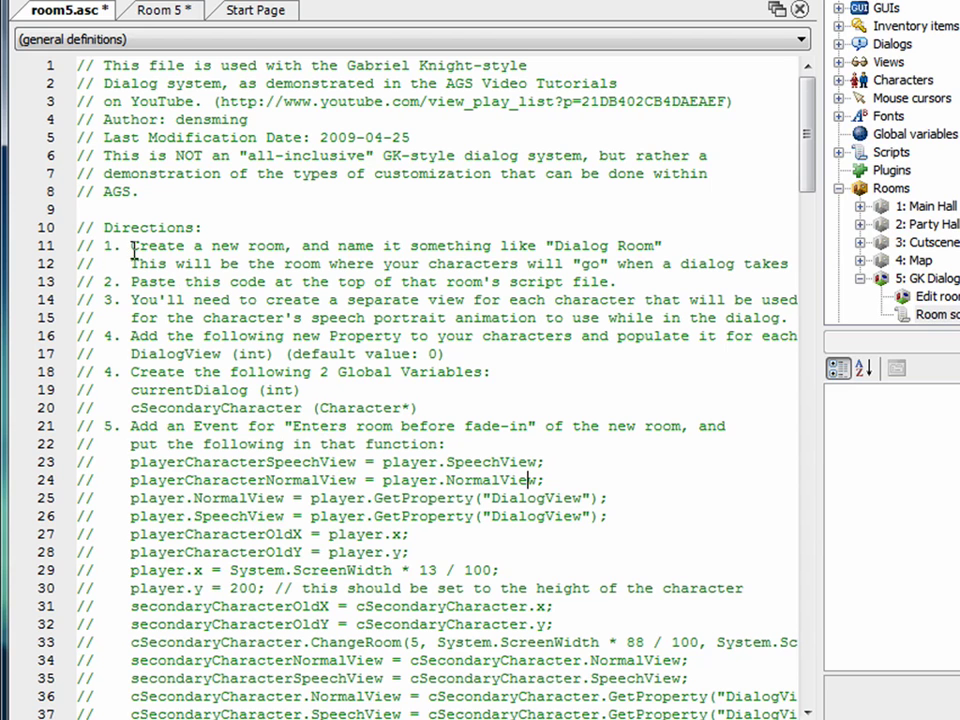
left_click_drag(131, 250, 664, 250)
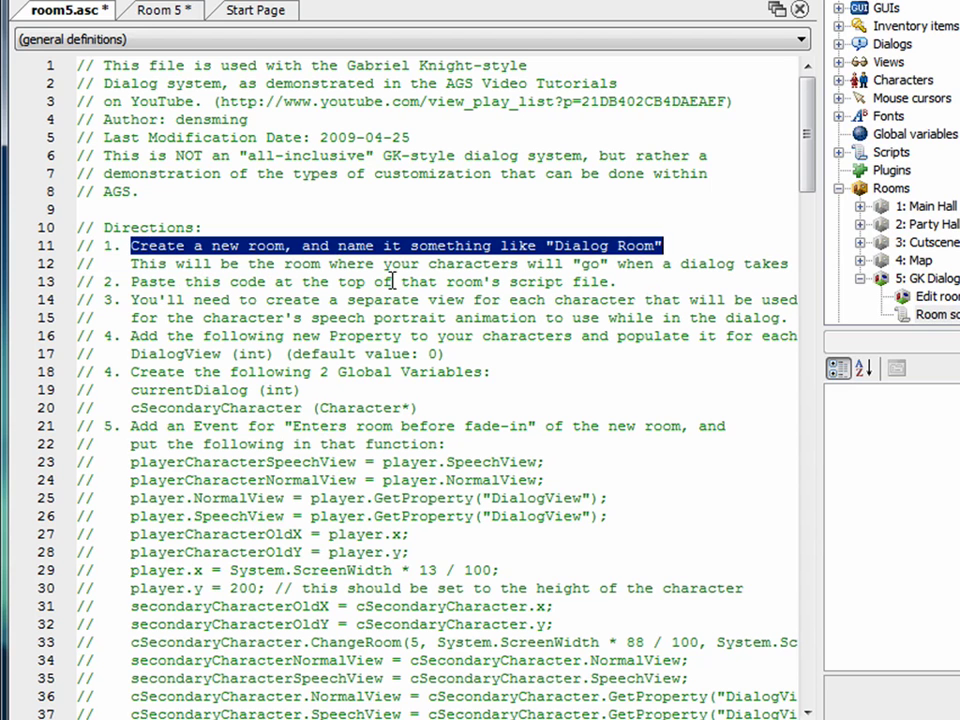
left_click_drag(140, 283, 617, 284)
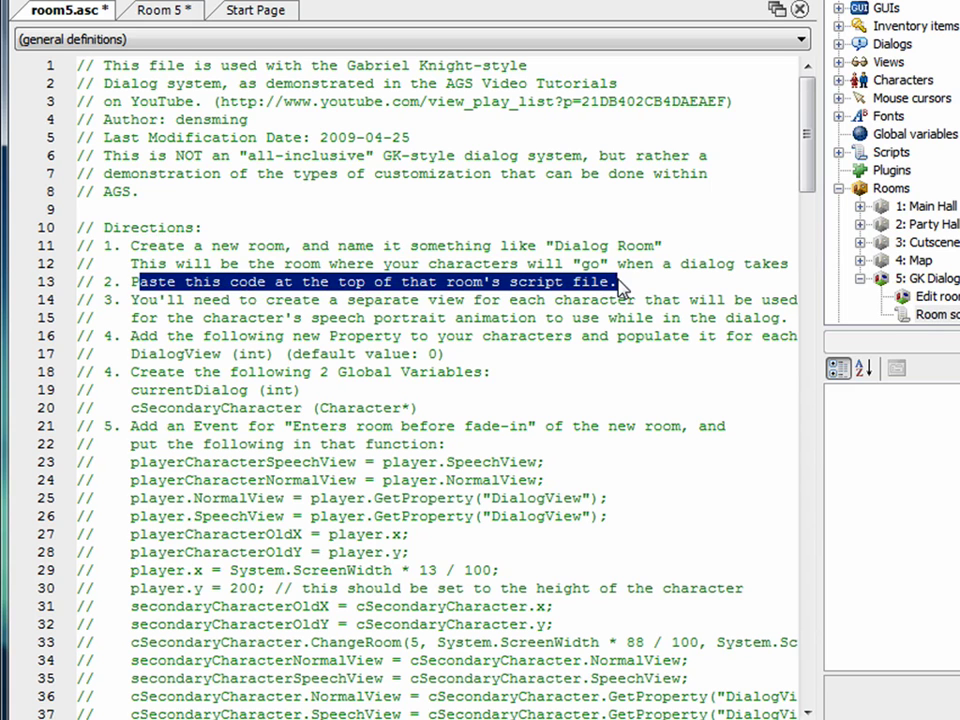
left_click(266, 300)
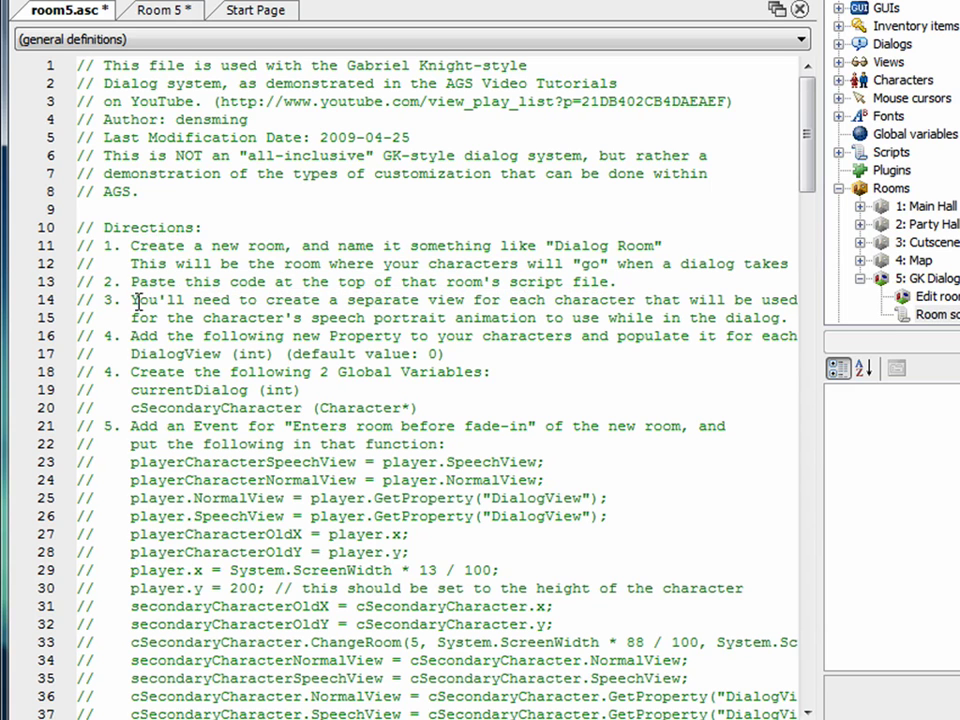
left_click_drag(133, 300, 328, 301)
left_click(333, 336)
scroll(147, 352, "right", 3)
scroll(147, 352, "left", 3)
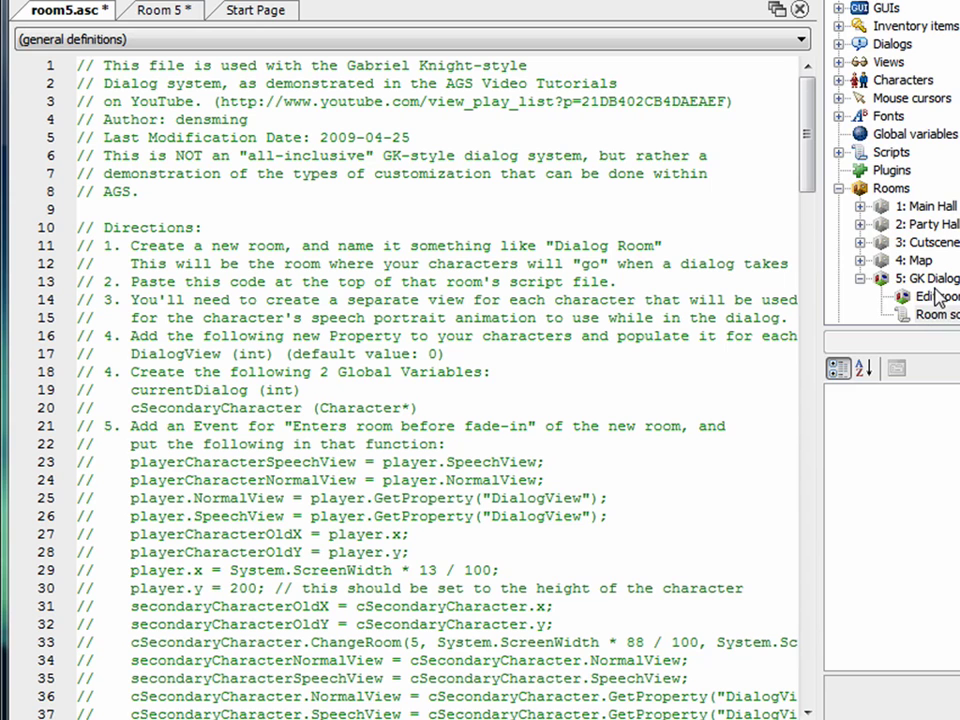
Step: Open the Sprites manager from the project tree
double_click(888, 62)
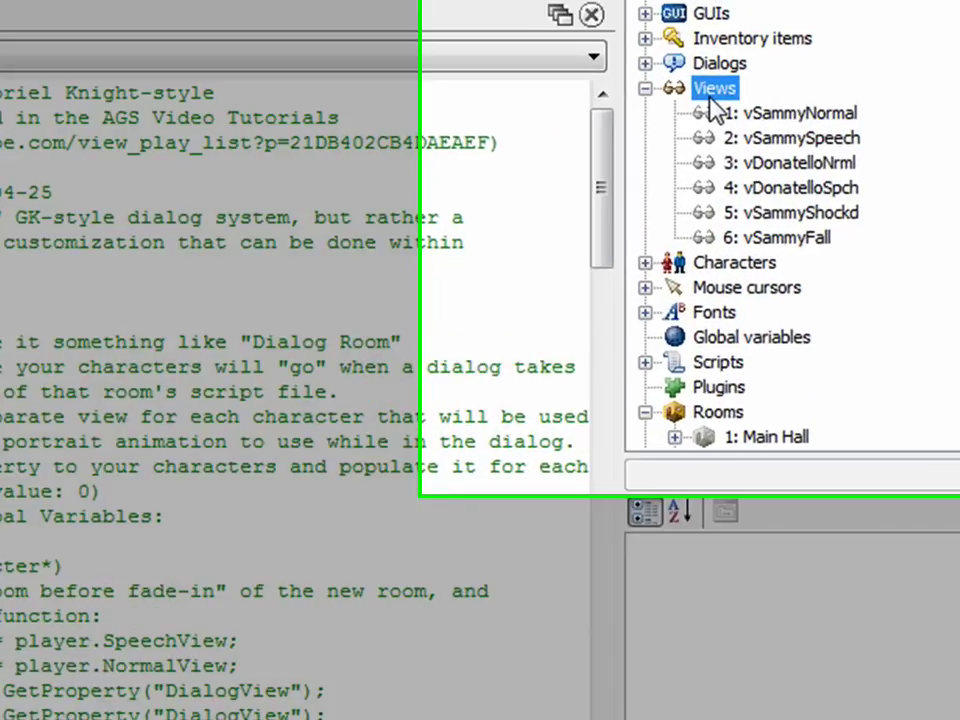
double_click(888, 62)
scroll(429, 124, "up", 2)
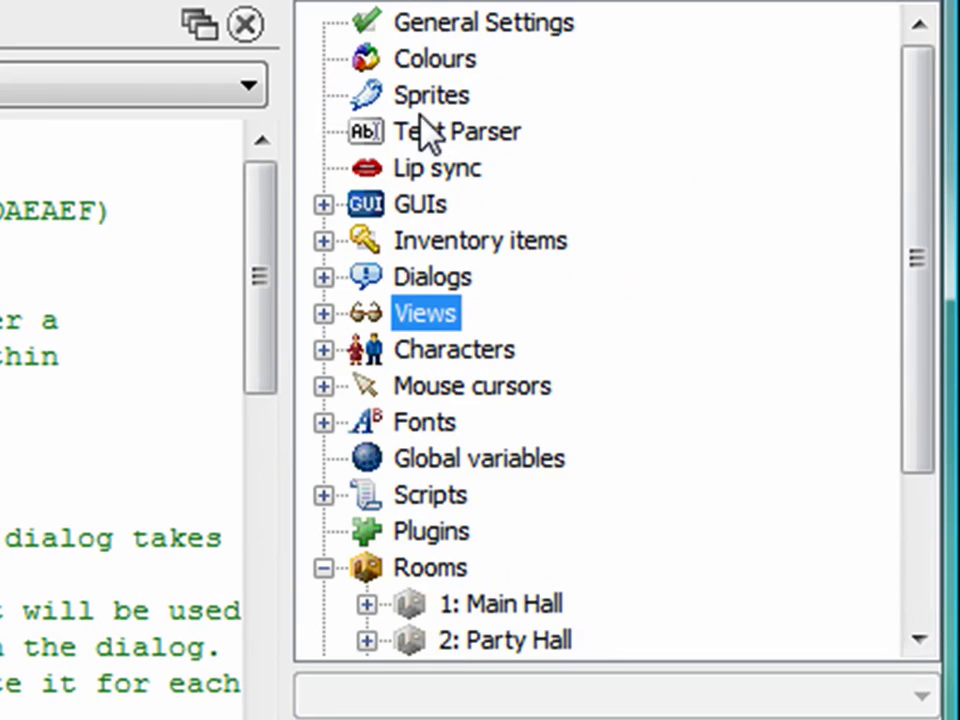
left_click(435, 100)
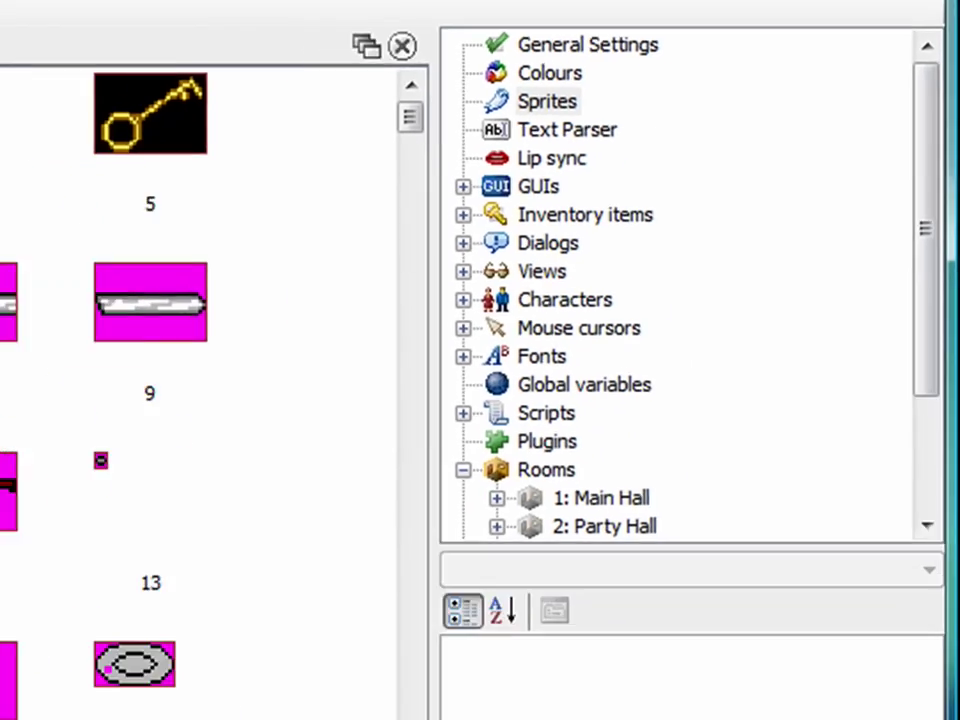
Step: Select portrait sprites 500 through 510 together
scroll(350, 340, "down", 5)
scroll(352, 338, "down", 3)
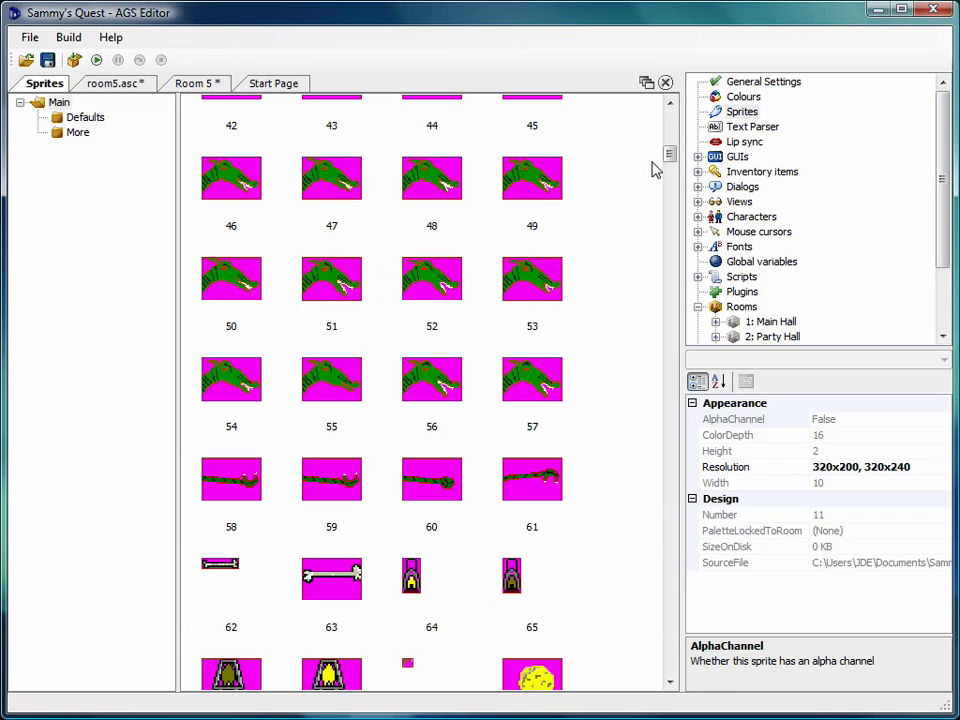
left_click_drag(669, 154, 665, 518)
left_click(428, 188)
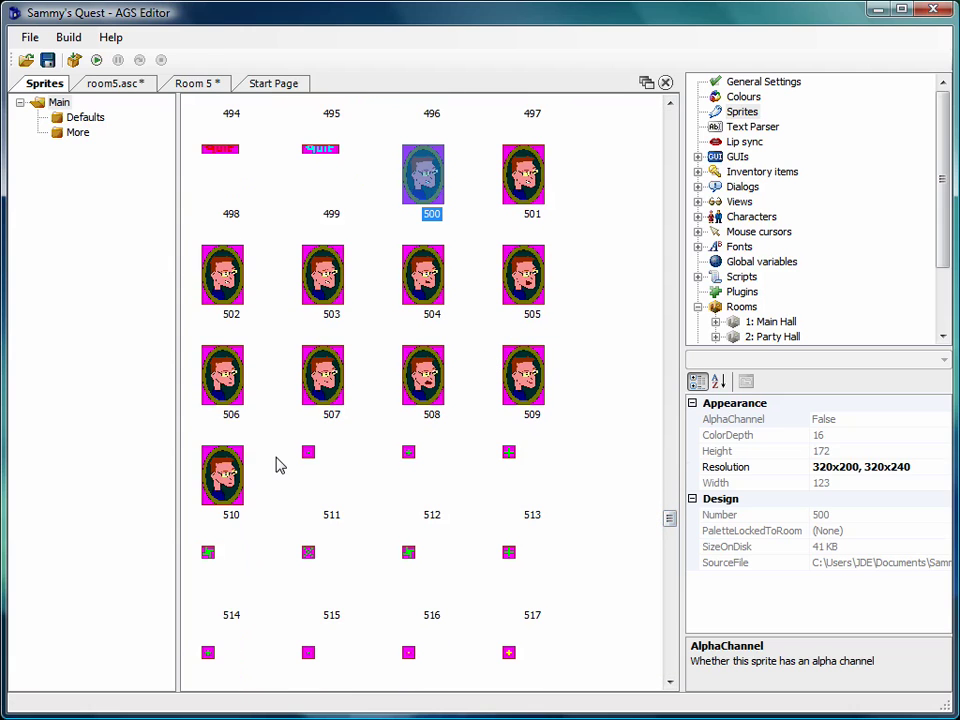
left_click(225, 484, "shift")
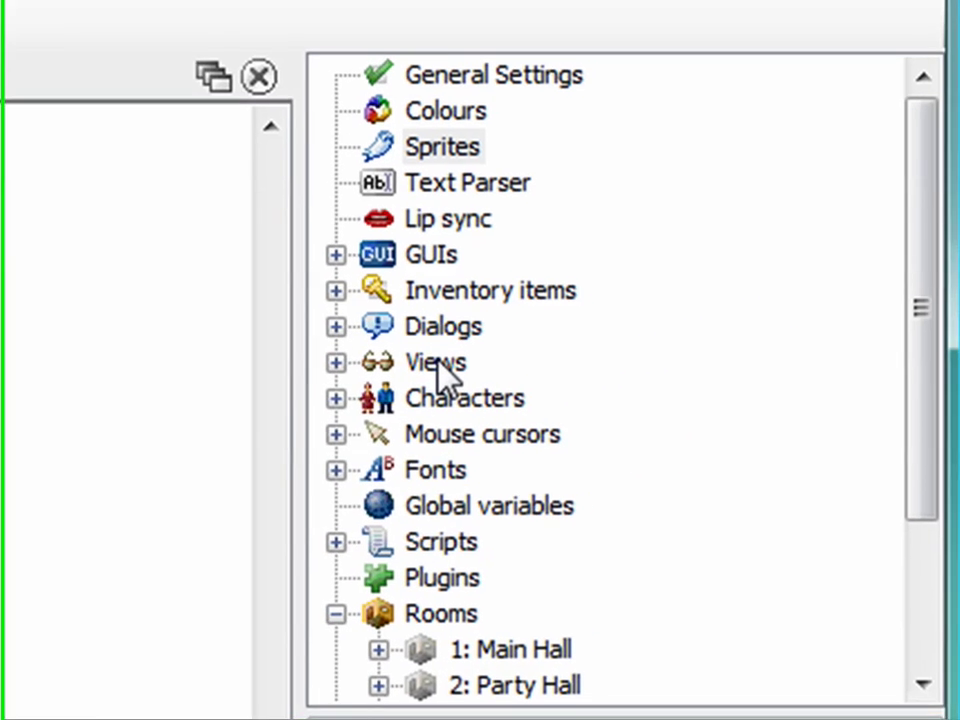
Step: Create a new view named vSammyDialog under Views
double_click(435, 368)
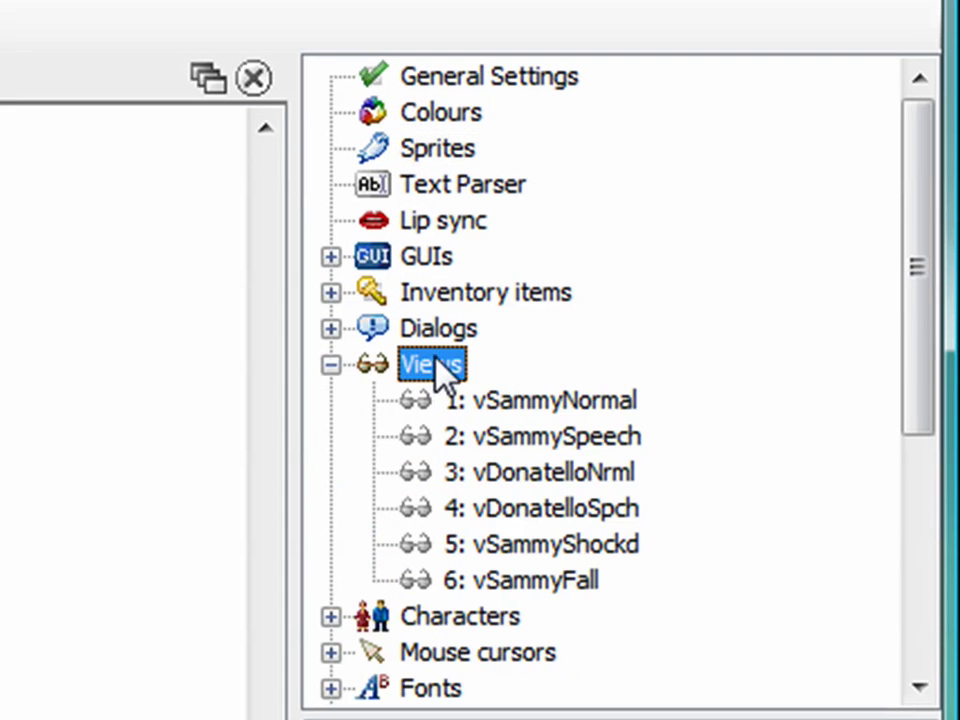
right_click(439, 365)
left_click(573, 433)
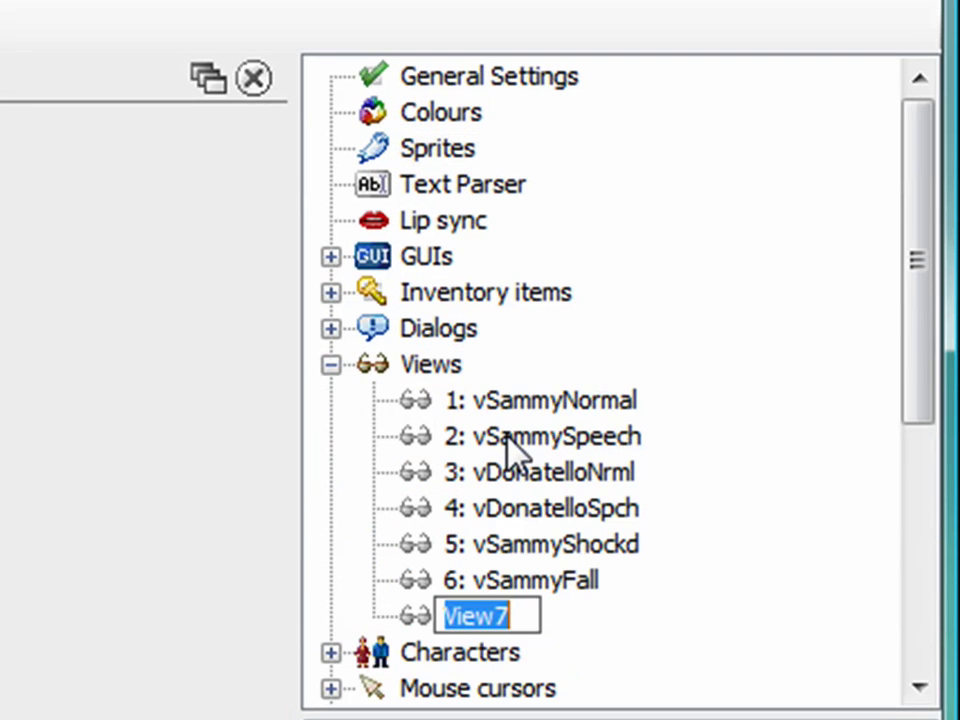
type("vD")
key("BackSpace")
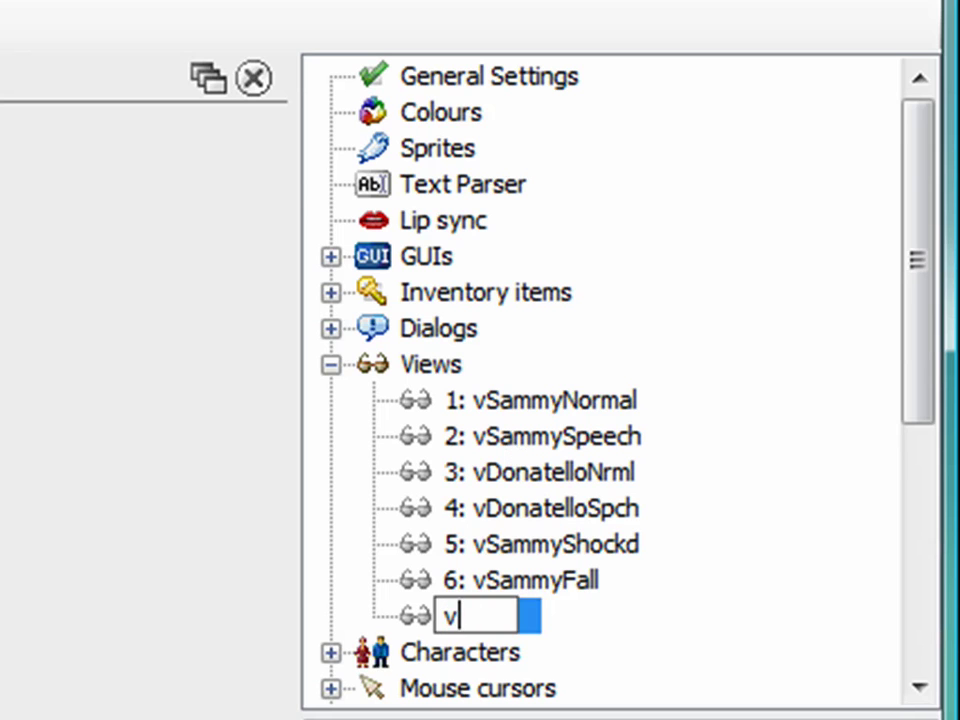
type("SammyDialog")
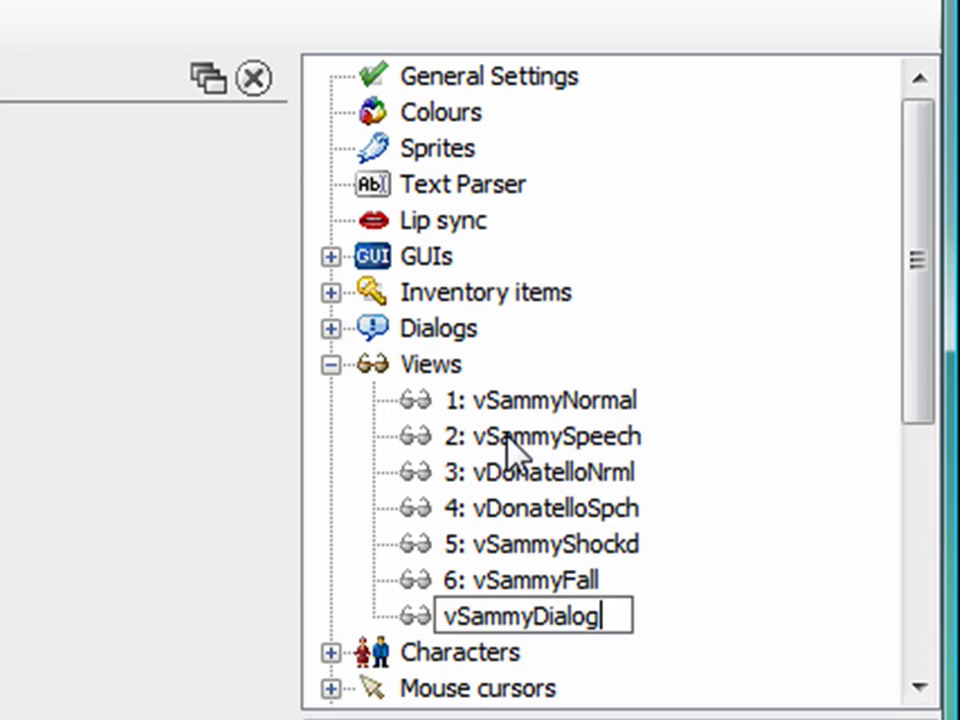
key("Return")
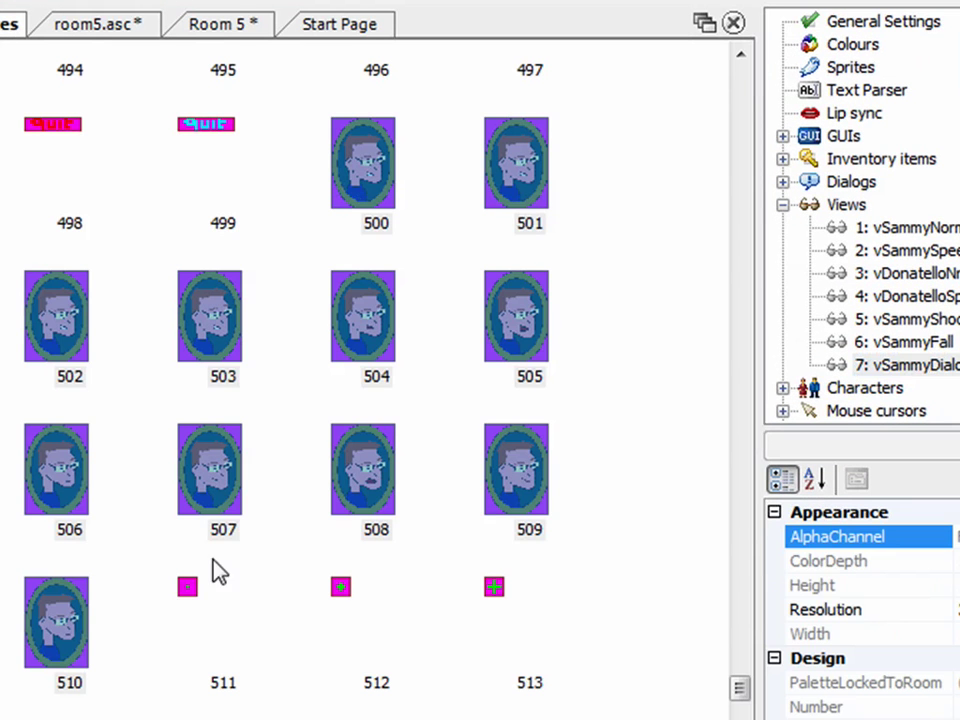
Step: Assign the selected sprites 500–510 to view 7
right_click(357, 173)
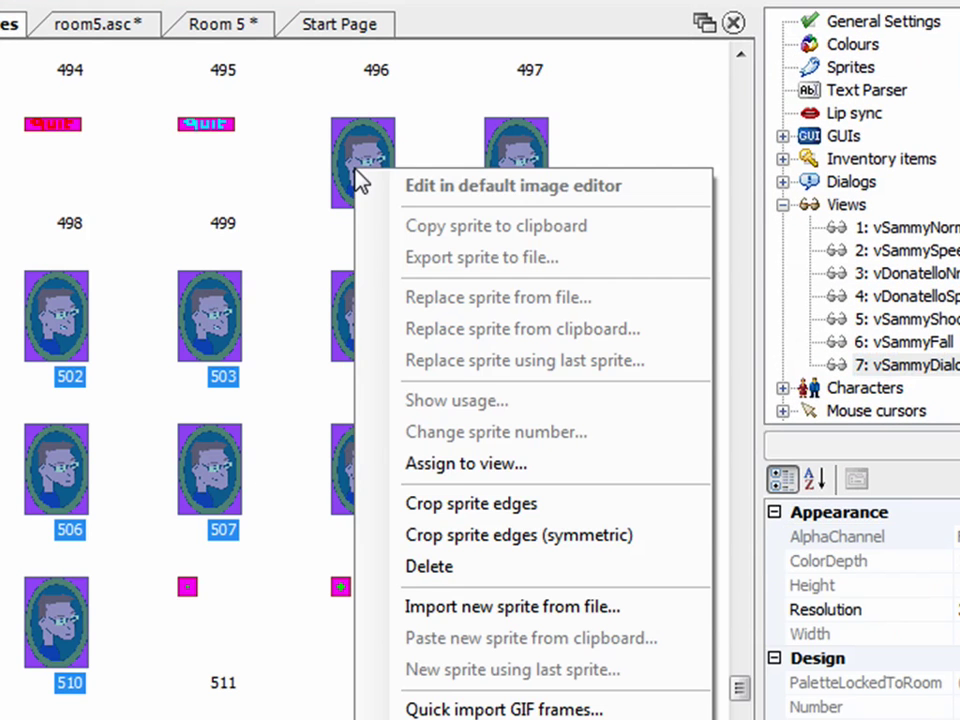
left_click(456, 466)
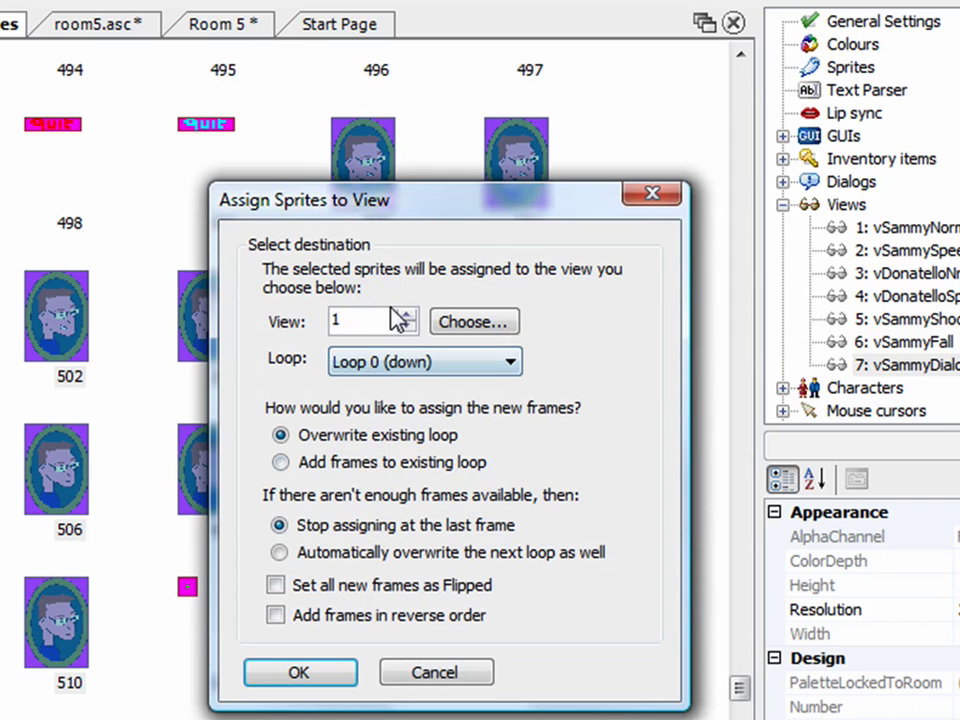
left_click_drag(338, 321, 327, 320)
type("7")
left_click(324, 676)
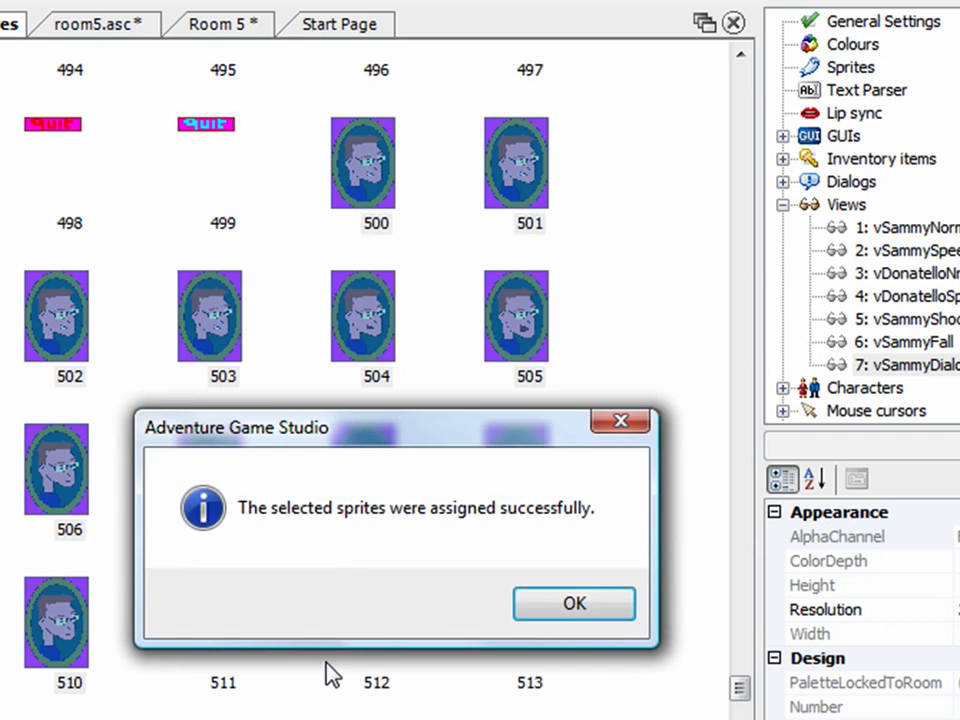
left_click(542, 612)
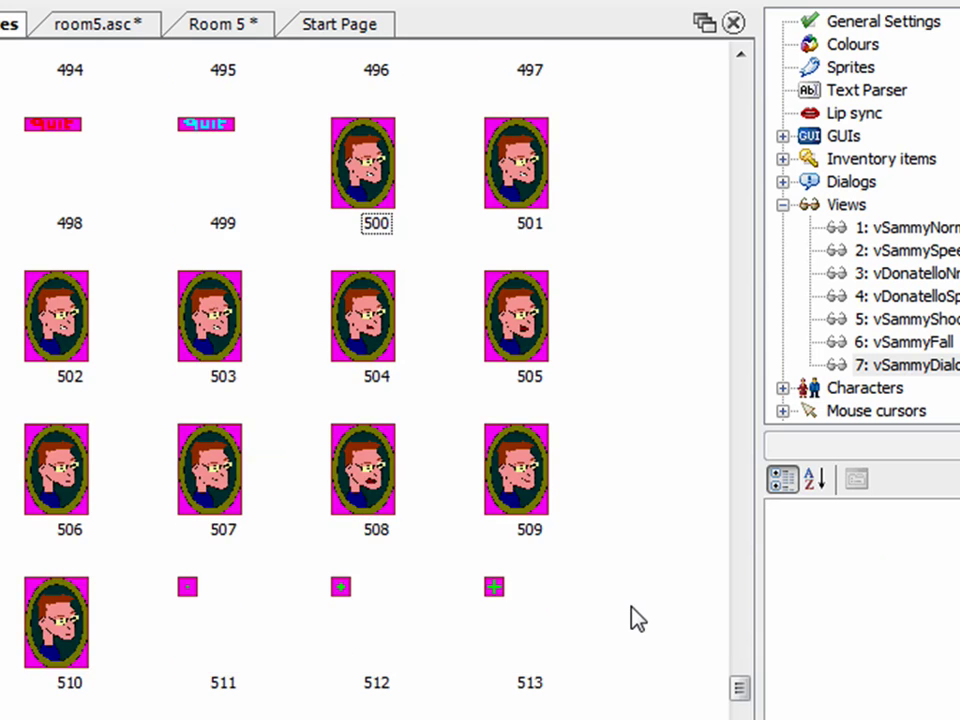
Step: Select the Donatello portrait sprites 601 through 611
scroll(636, 618, "down", 12)
scroll(636, 618, "down", 6)
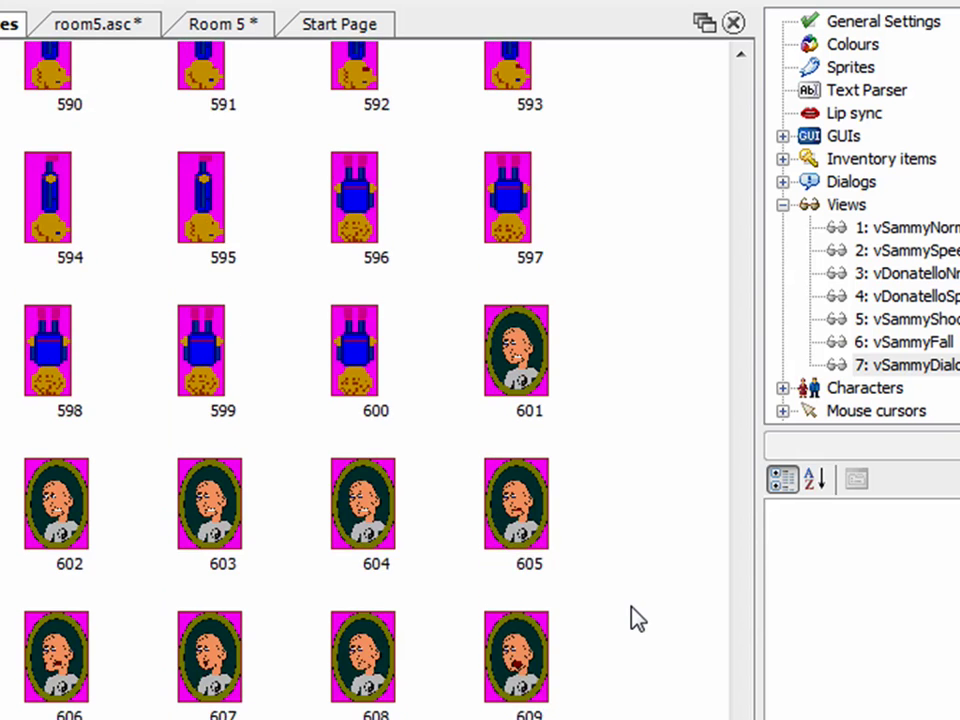
left_click(520, 143)
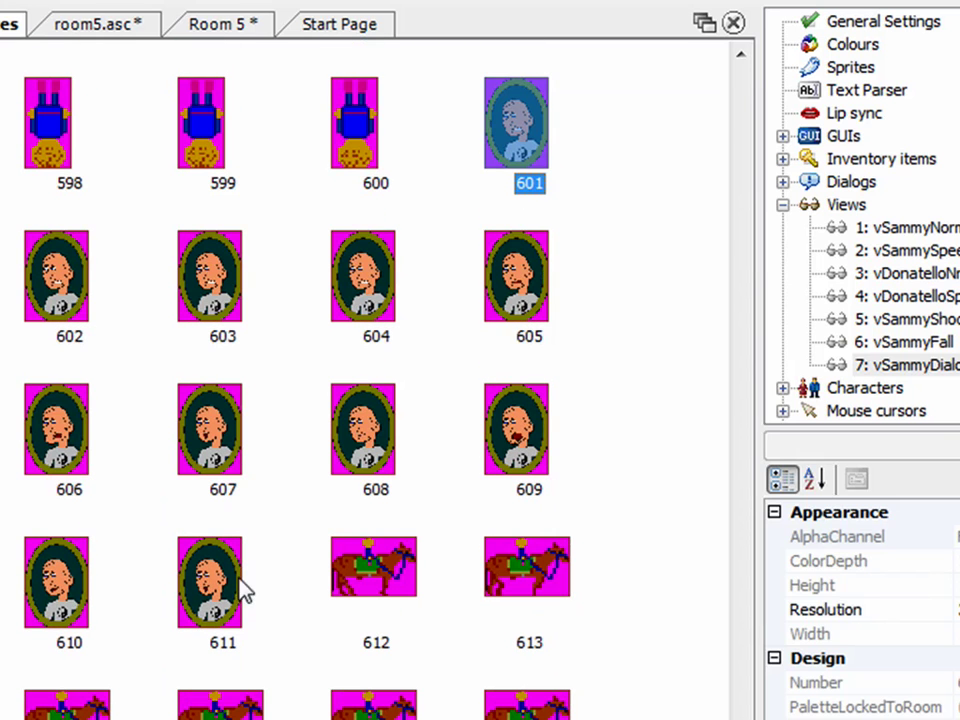
left_click(220, 605, "shift")
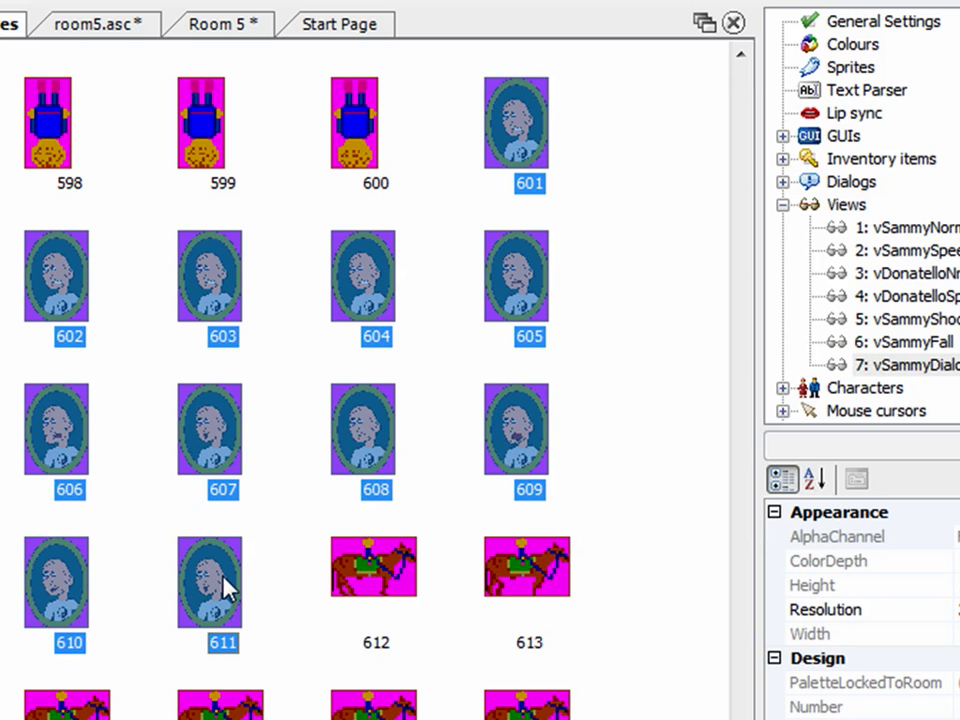
right_click(222, 588)
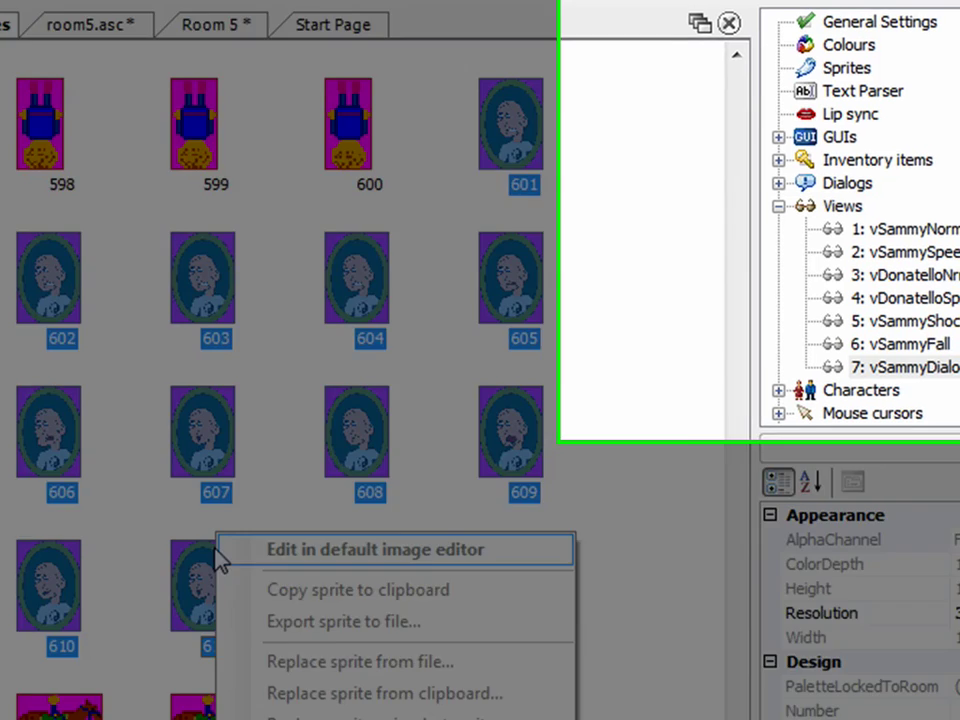
key("Escape")
Step: Create a new view named vDonatelloDlg
right_click(812, 208)
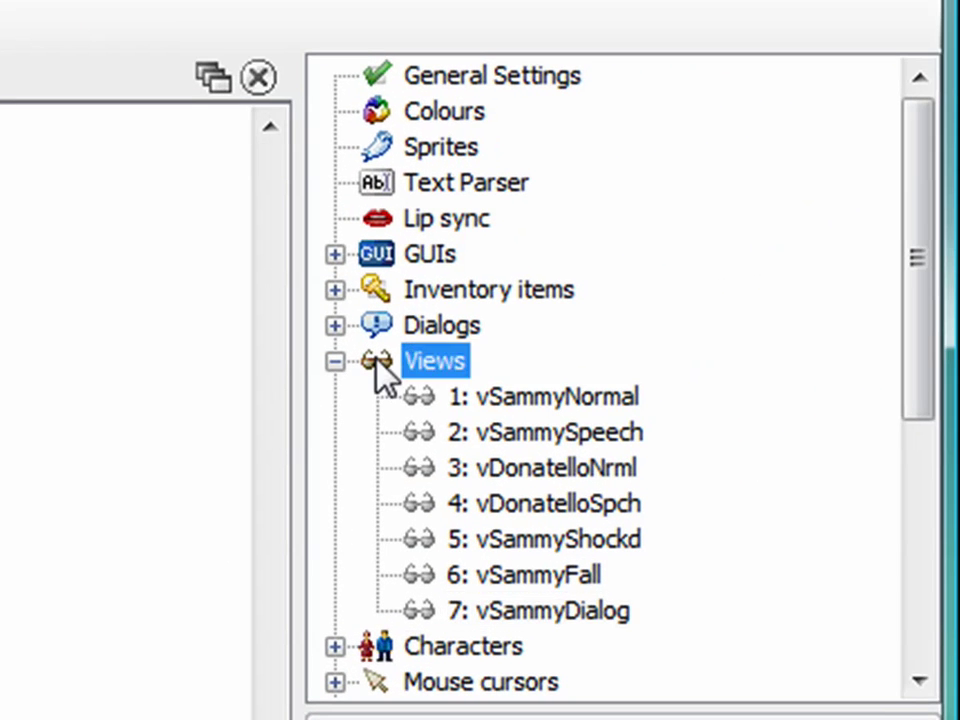
left_click(405, 436)
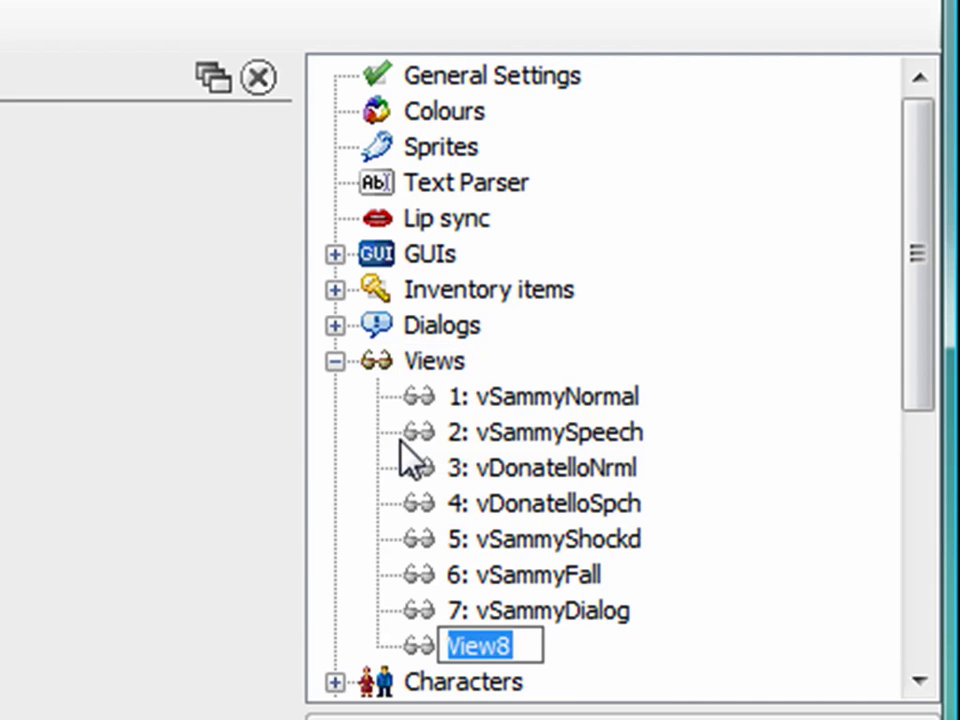
type("v")
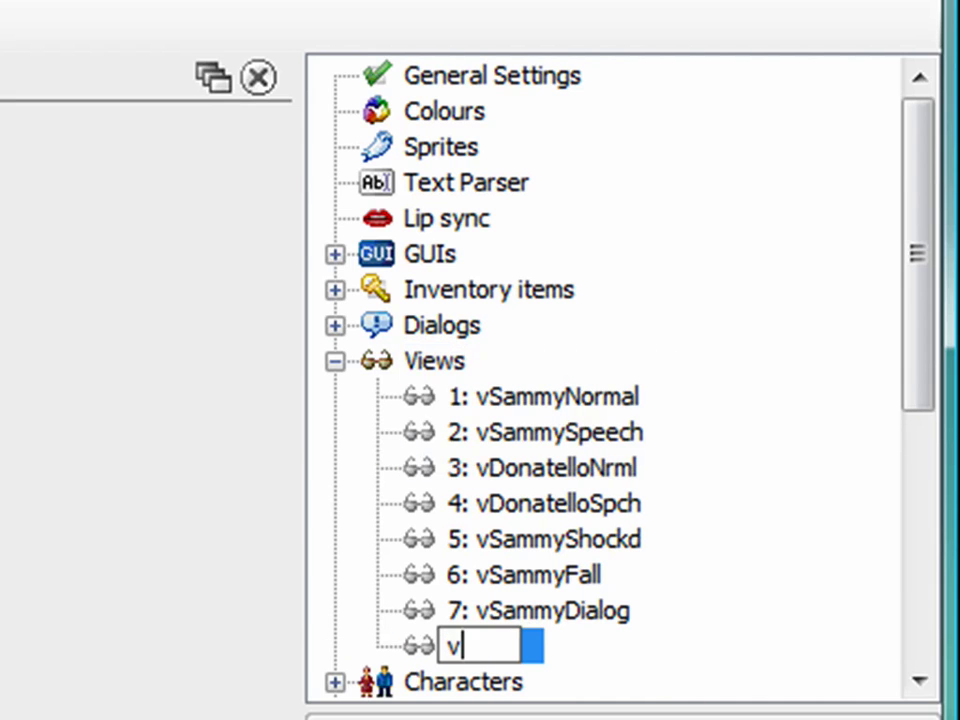
type("DonatelloDlg")
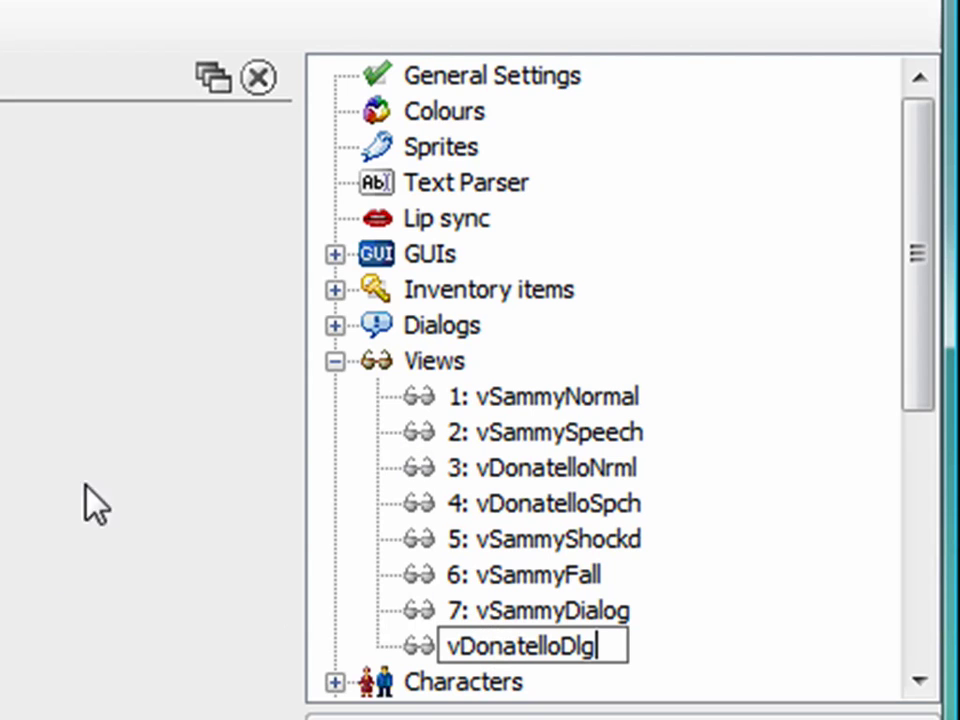
left_click(430, 610)
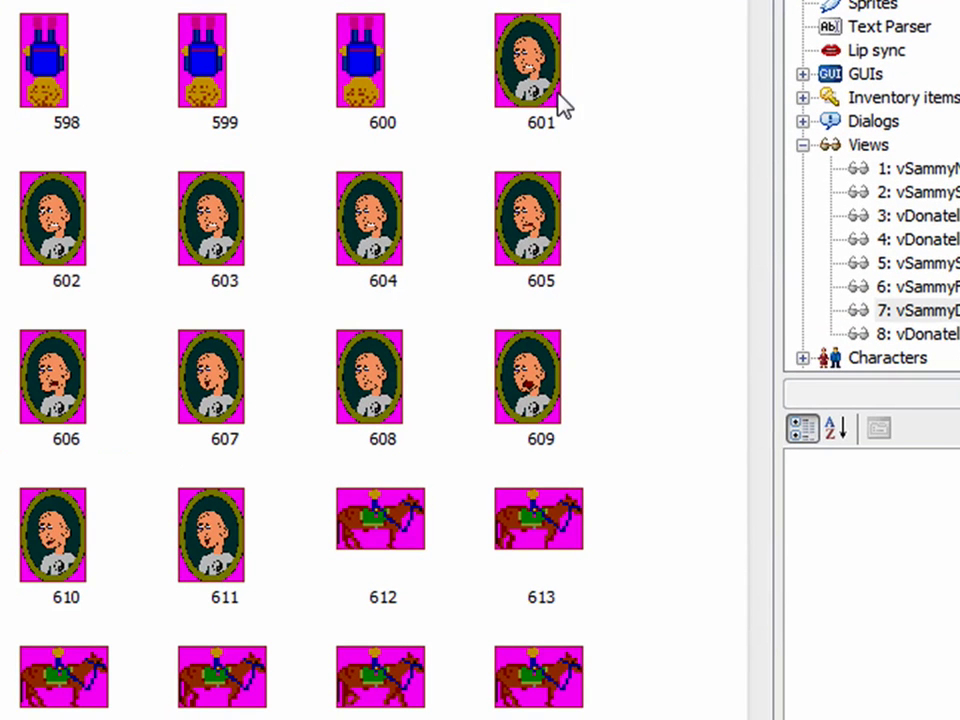
Step: Assign sprites 601–611 to view 8, loop 0
left_click(558, 100)
left_click(205, 560, "shift")
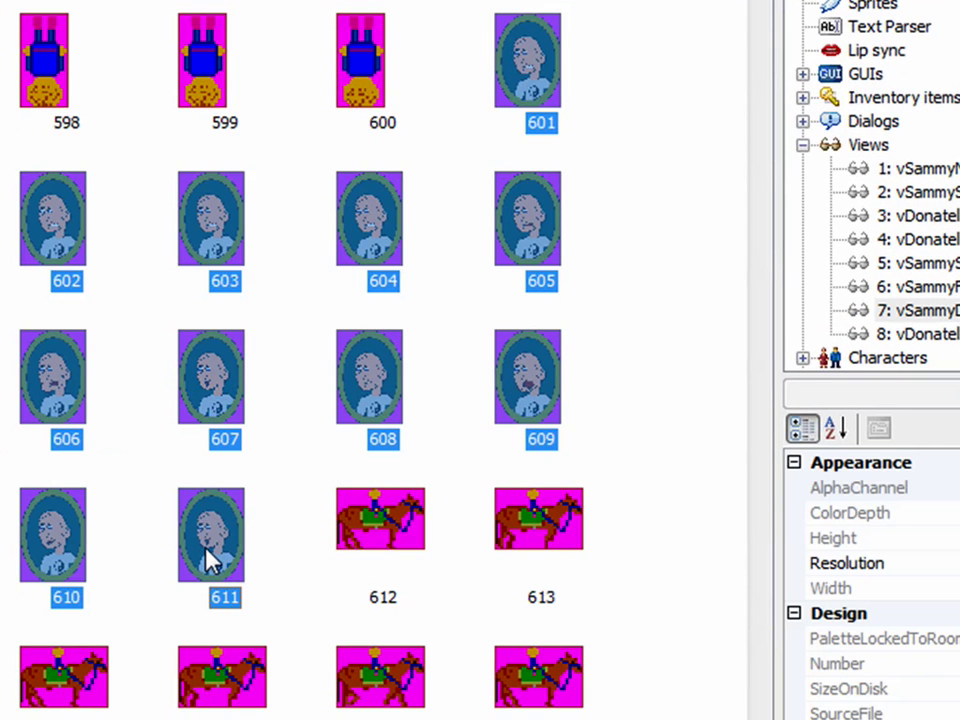
right_click(207, 558)
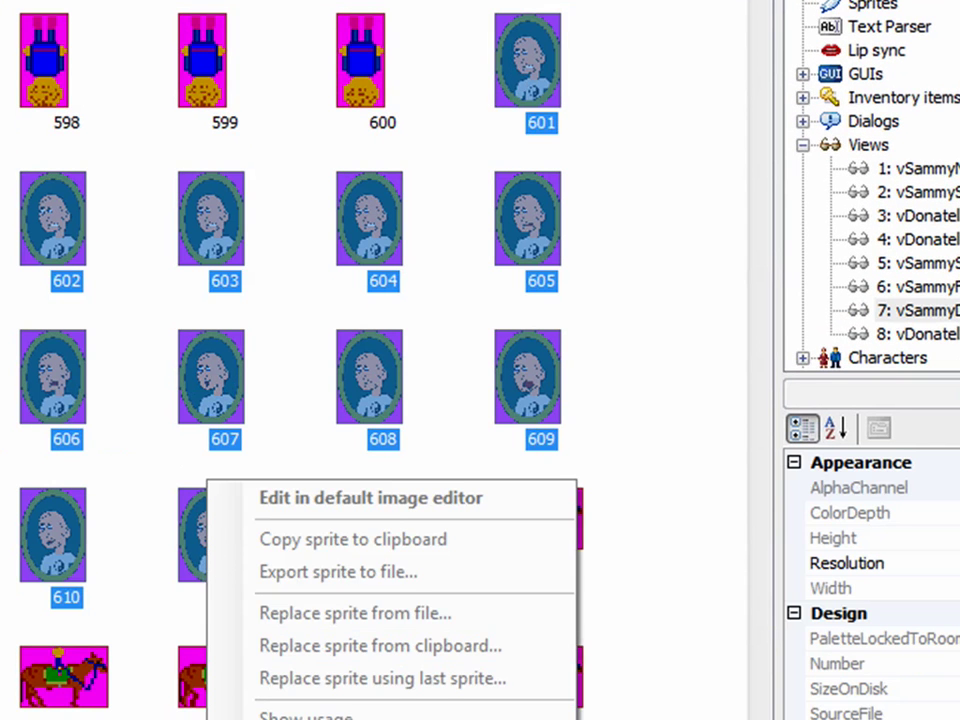
left_click(287, 705)
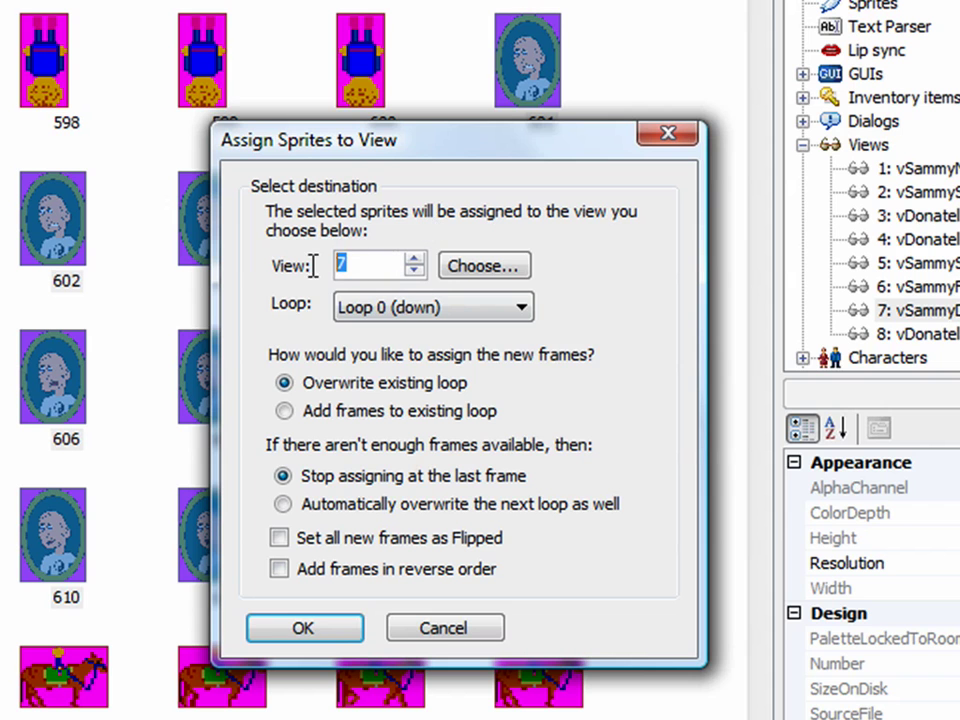
type("8")
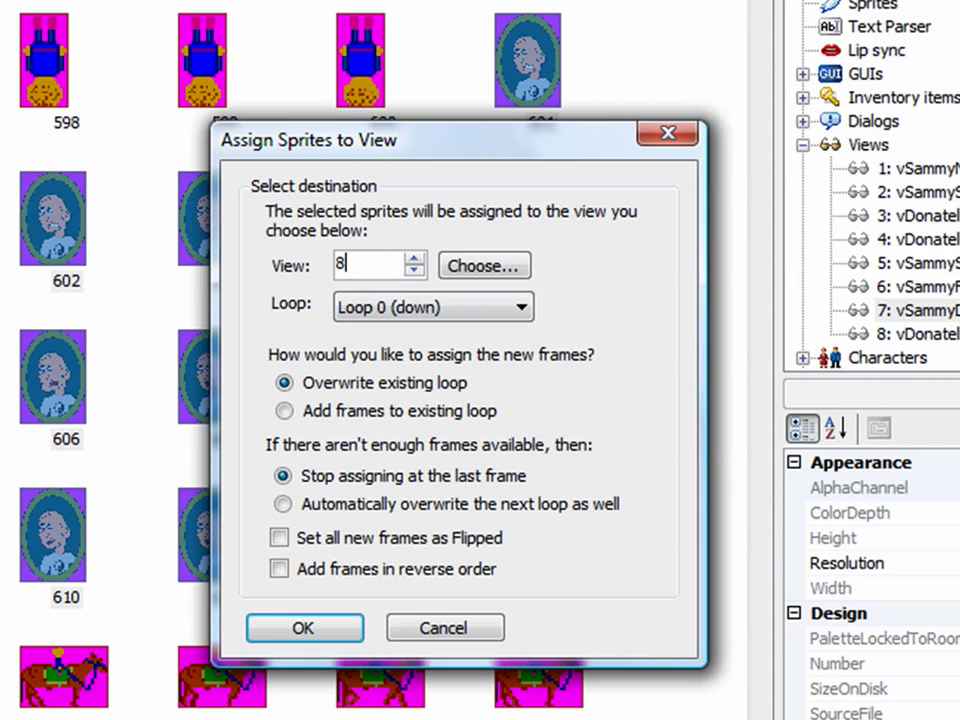
left_click(303, 630)
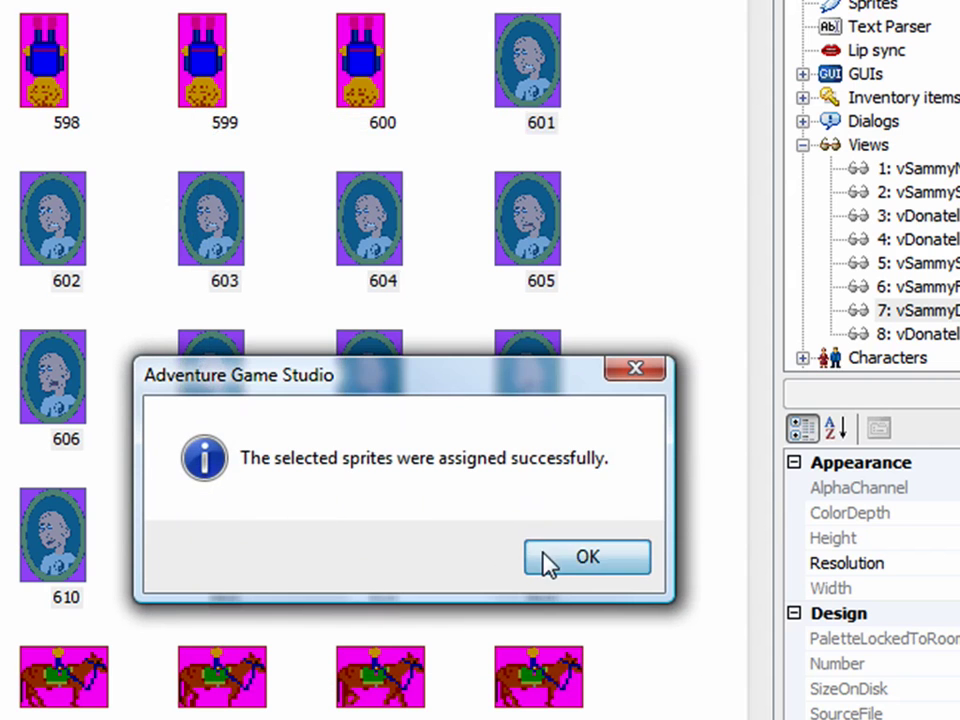
left_click(548, 558)
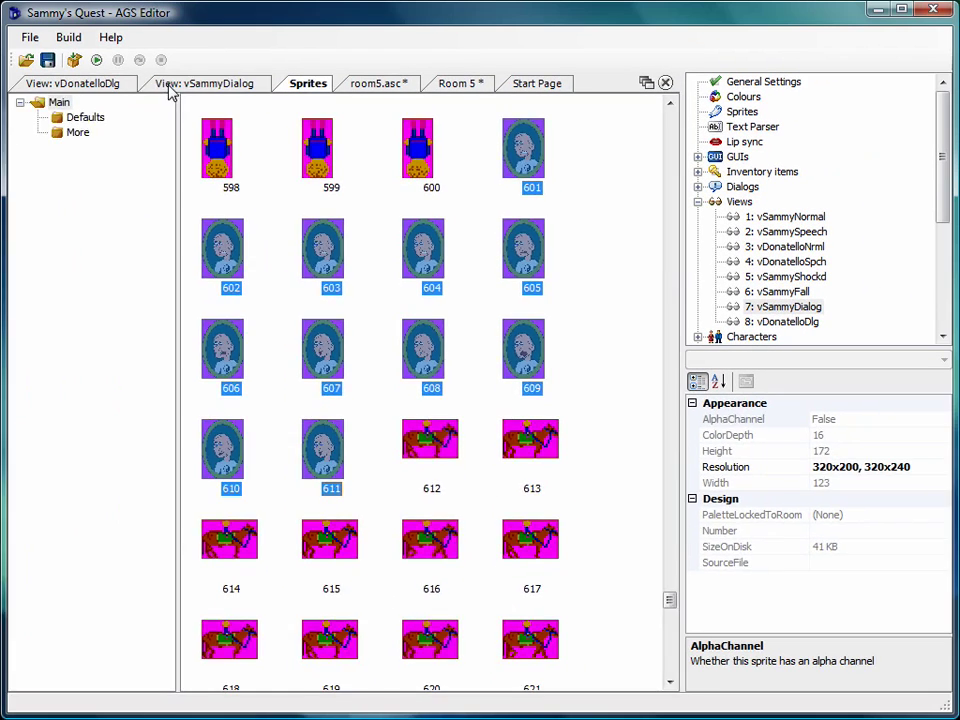
Step: Preview and animate the vSammyDialog portrait frames
left_click(95, 43)
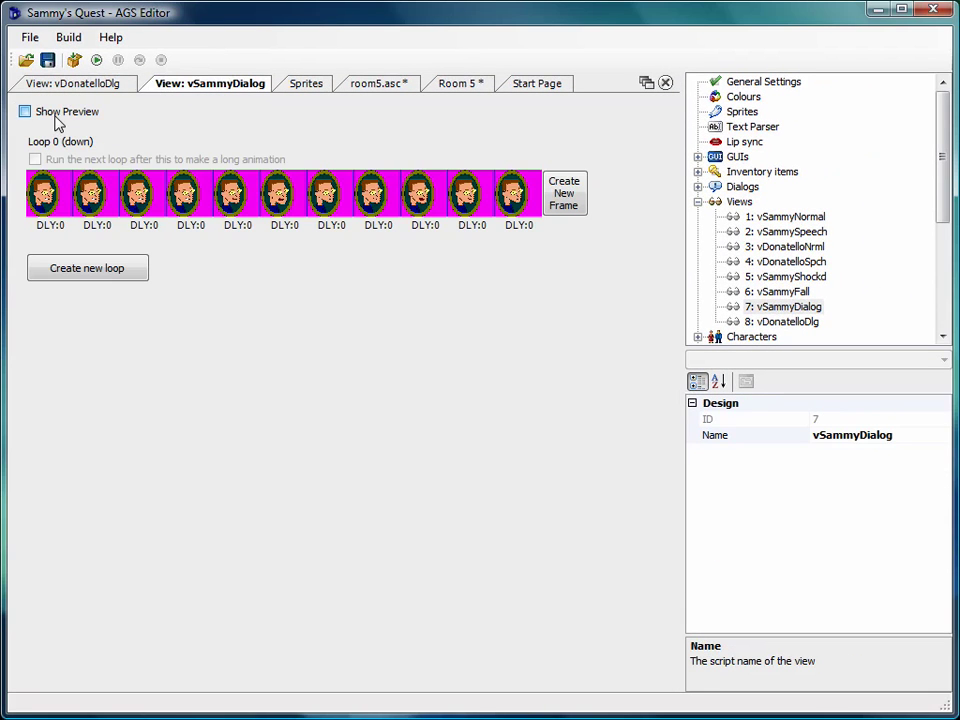
left_click(52, 113)
left_click(90, 197)
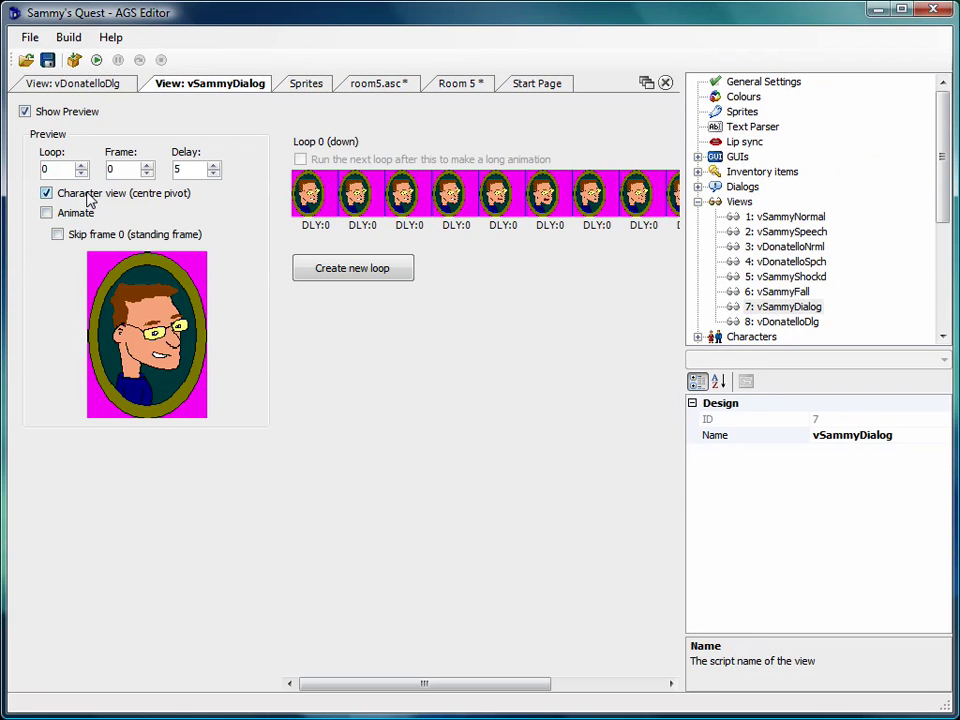
left_click(90, 198)
left_click(86, 214)
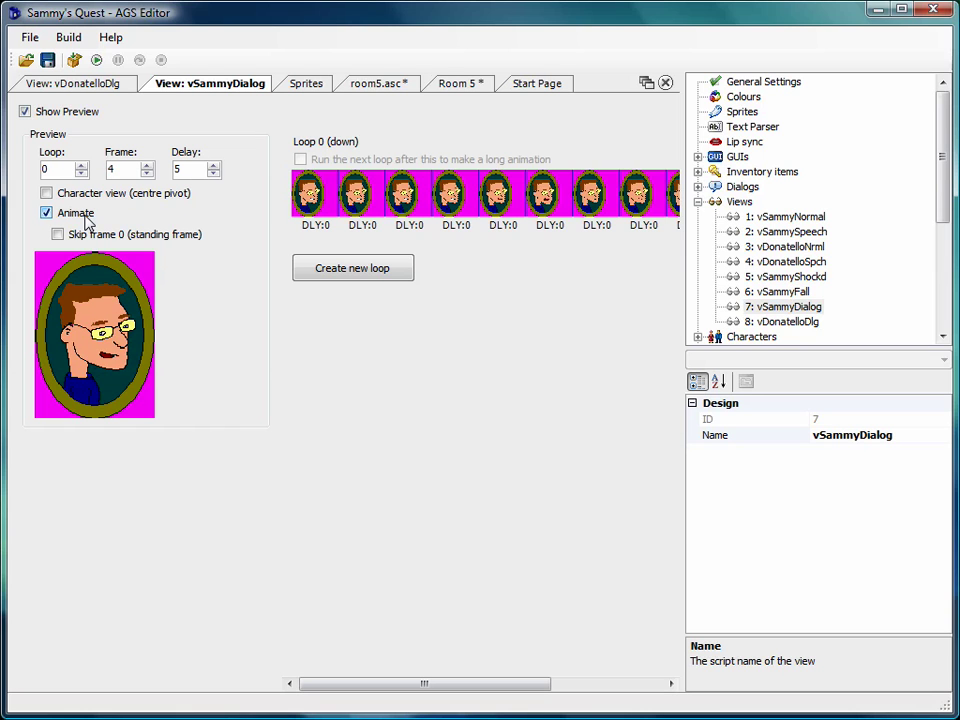
left_click(86, 214)
Step: Preview and animate the vDonatelloDlg frames, then close both view tabs
left_click(78, 84)
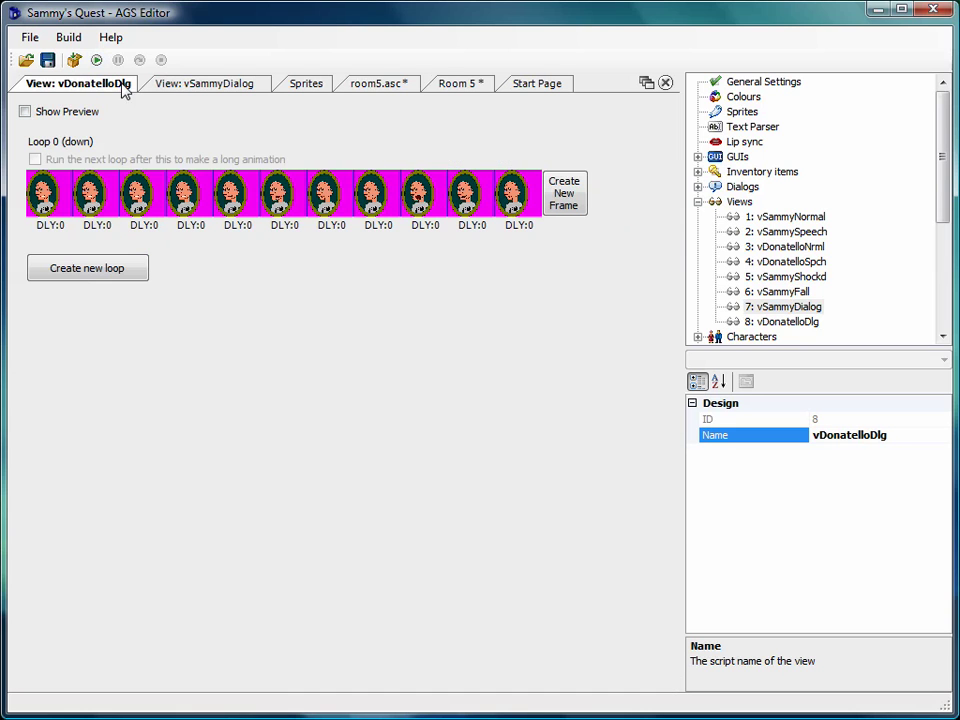
left_click(78, 115)
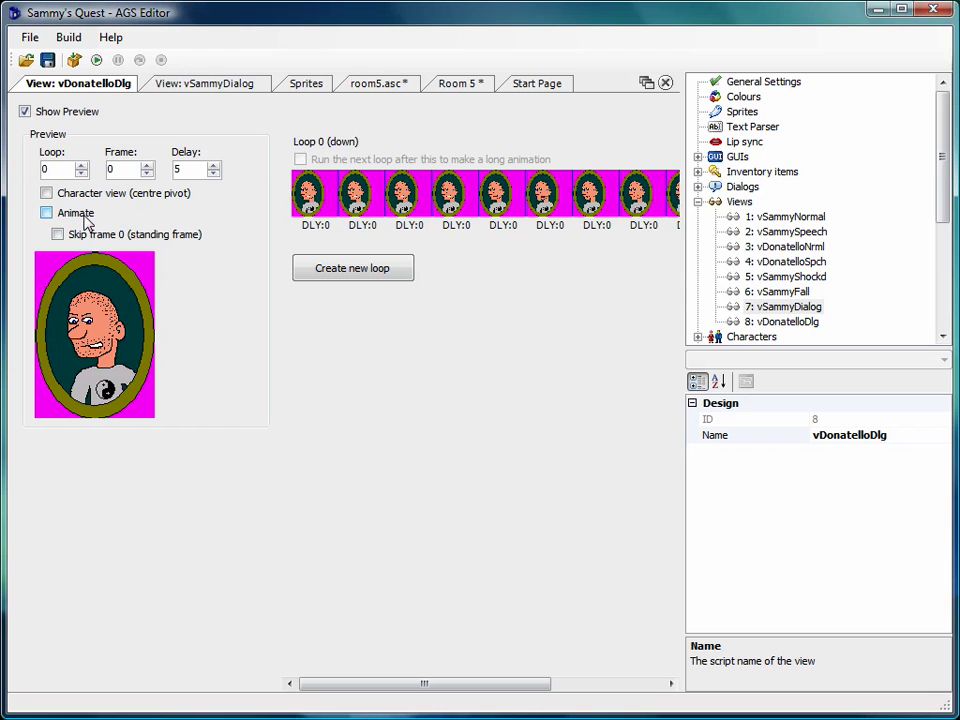
left_click(85, 217)
left_click(85, 217)
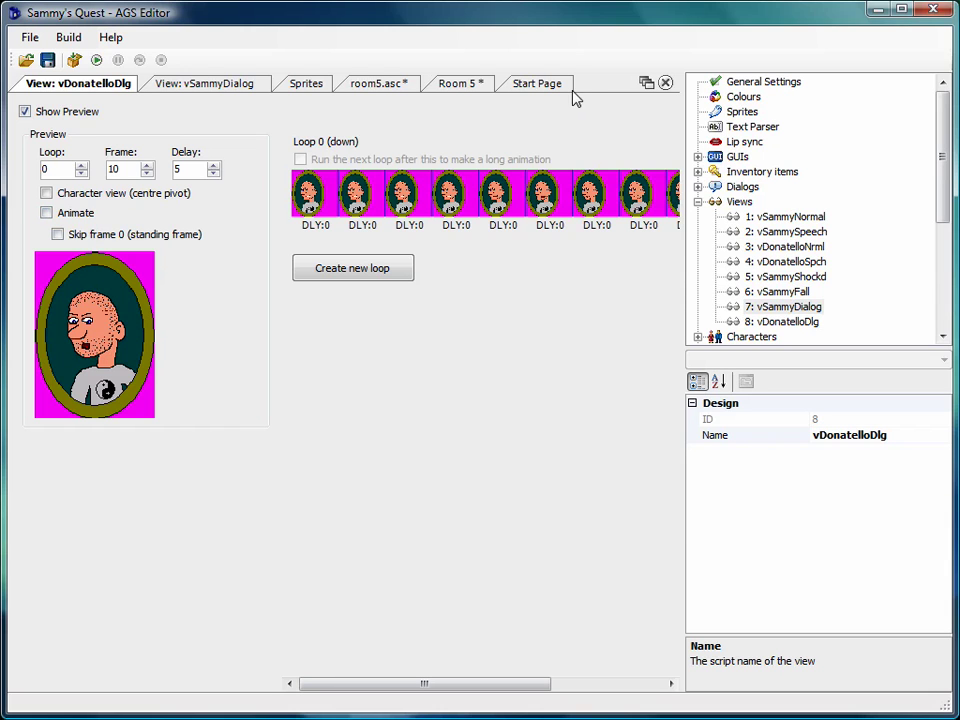
left_click(665, 82)
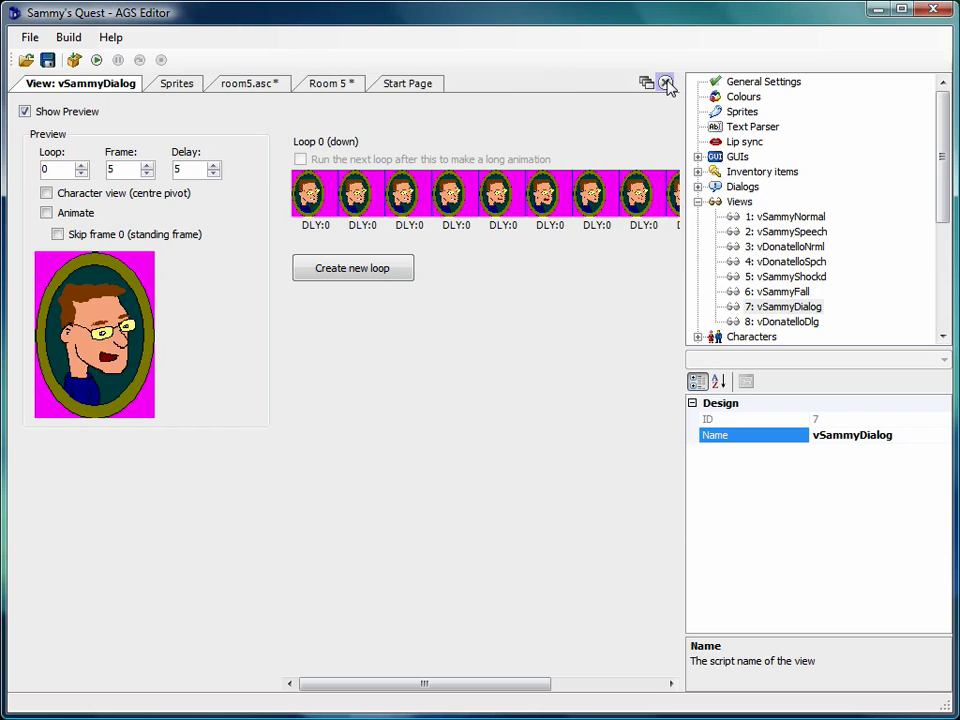
left_click(665, 82)
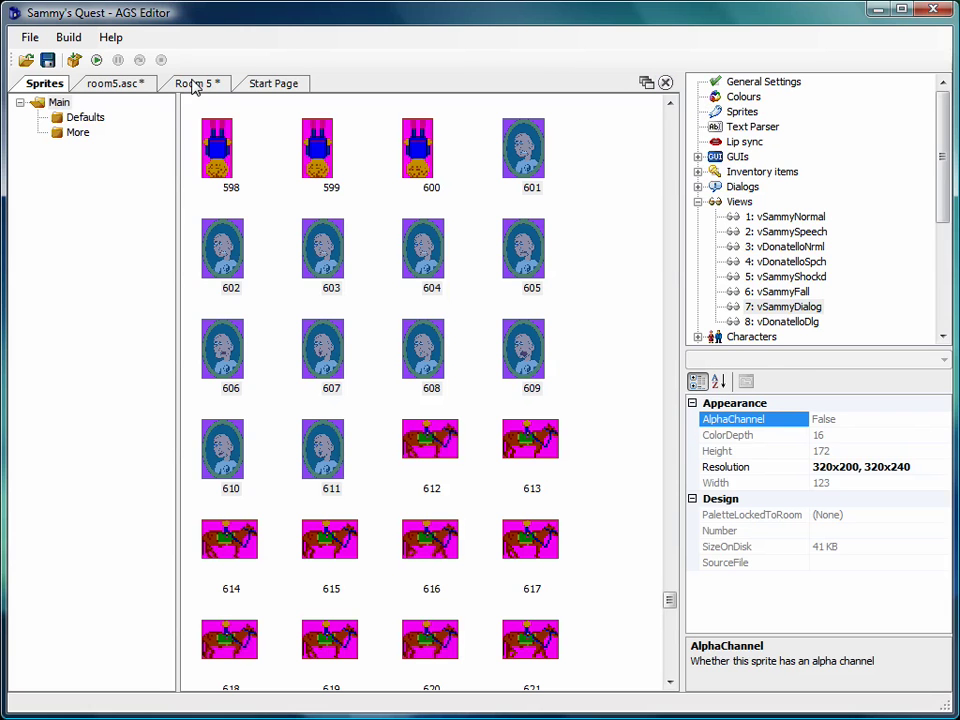
Step: Open room5.asc and read the direction about creating portrait views
left_click(192, 85)
left_click(148, 86)
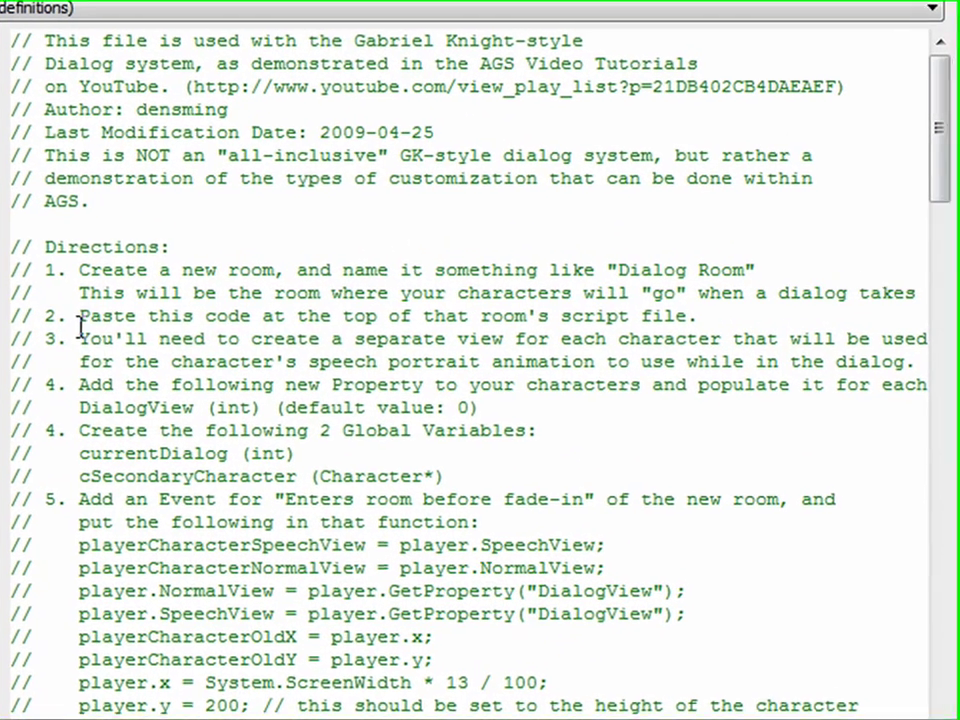
left_click_drag(82, 340, 345, 346)
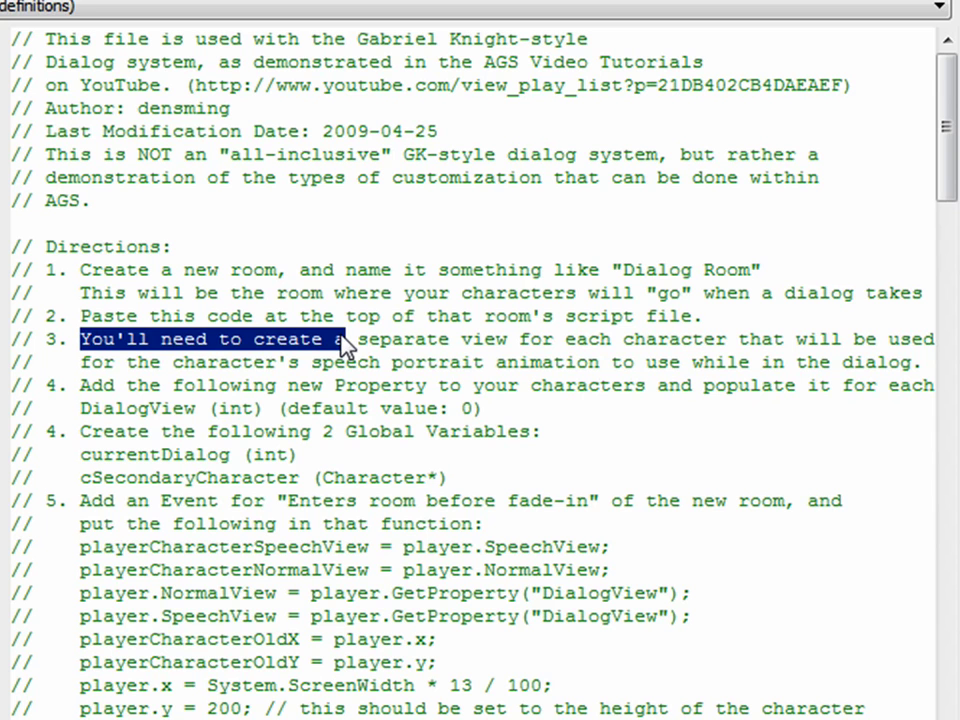
left_click(393, 366)
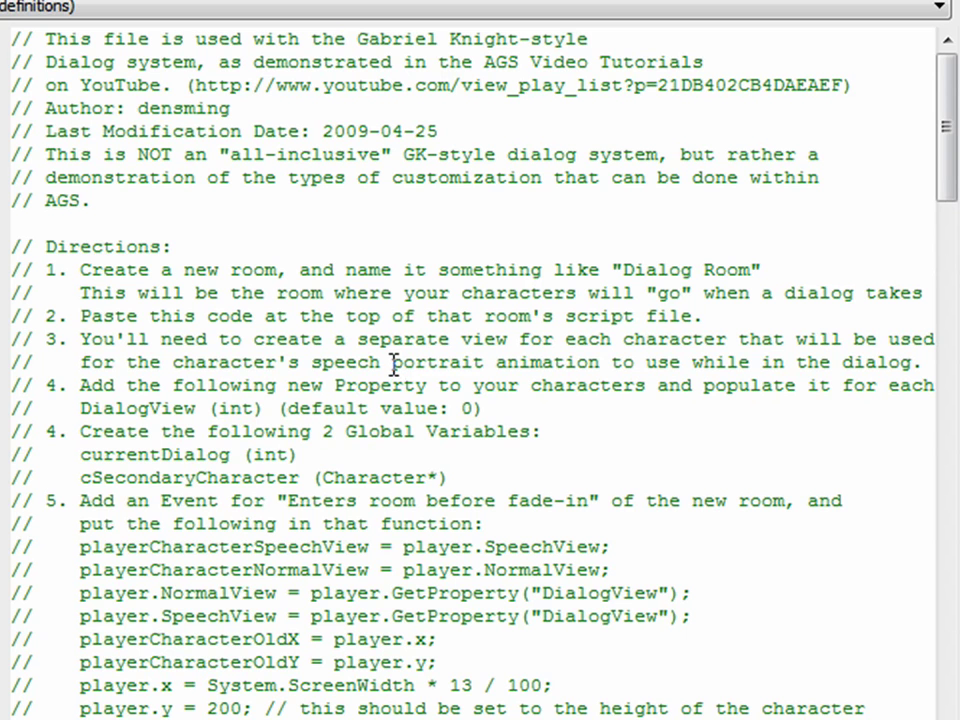
Step: Read step 4's direction to add a DialogView (int) character property
scroll(393, 363, "down", 1)
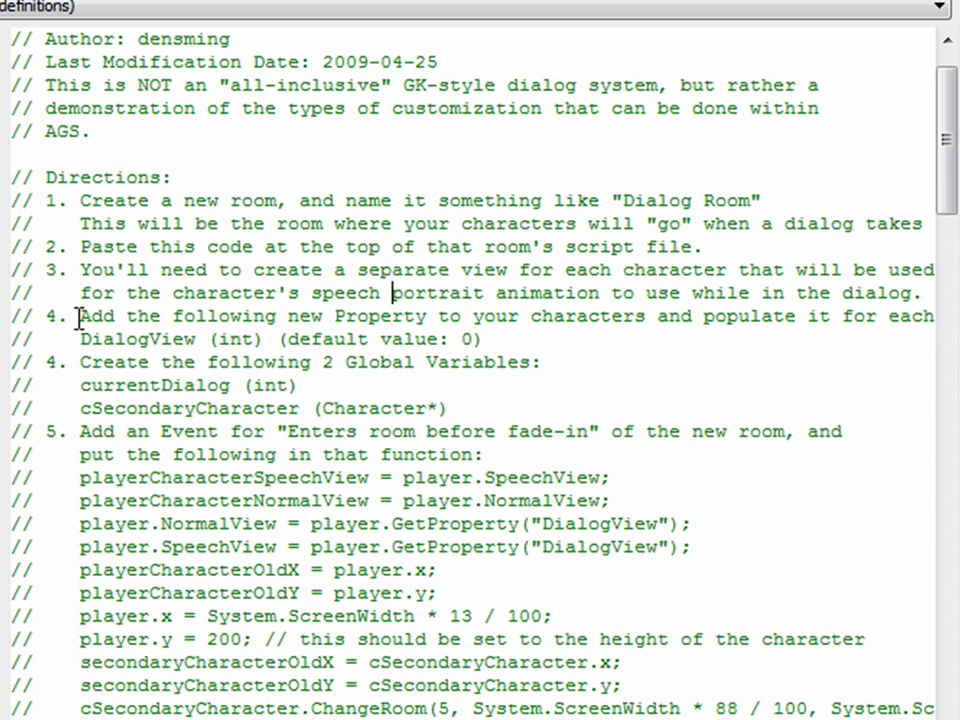
left_click_drag(80, 316, 792, 333)
left_click_drag(884, 325, 932, 326)
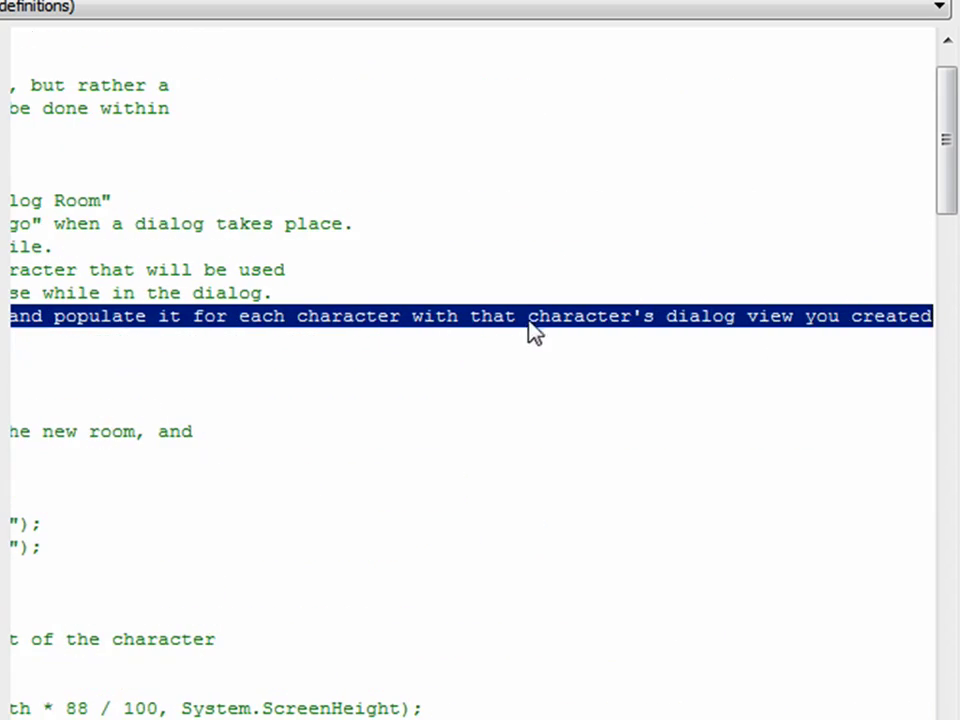
scroll(470, 400, "right", 5)
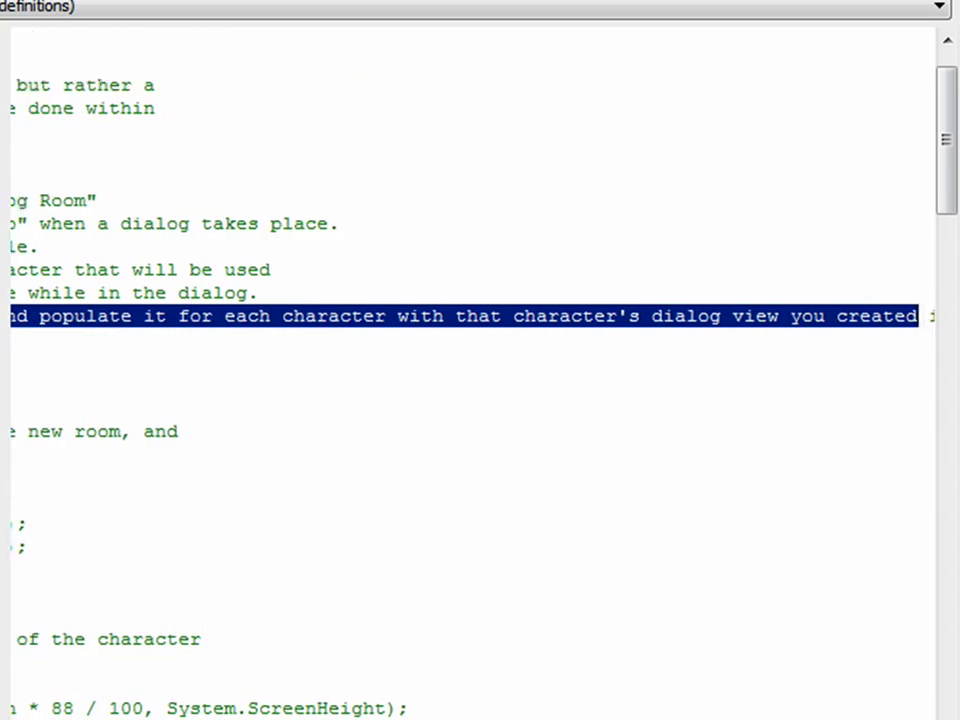
scroll(470, 400, "left", 5)
scroll(470, 400, "left", 5)
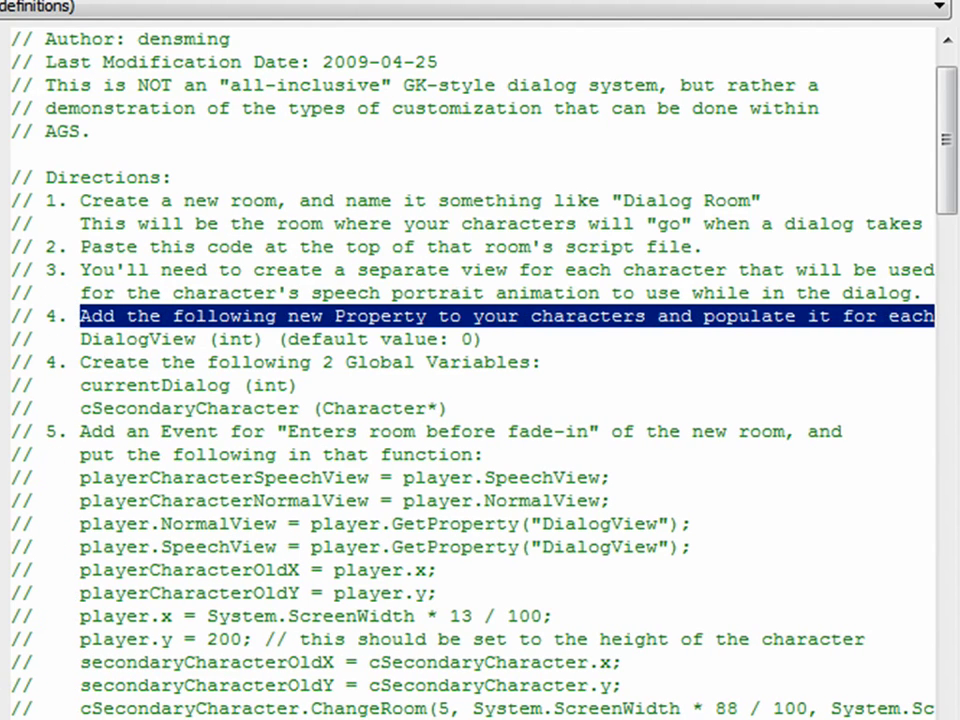
left_click(74, 318)
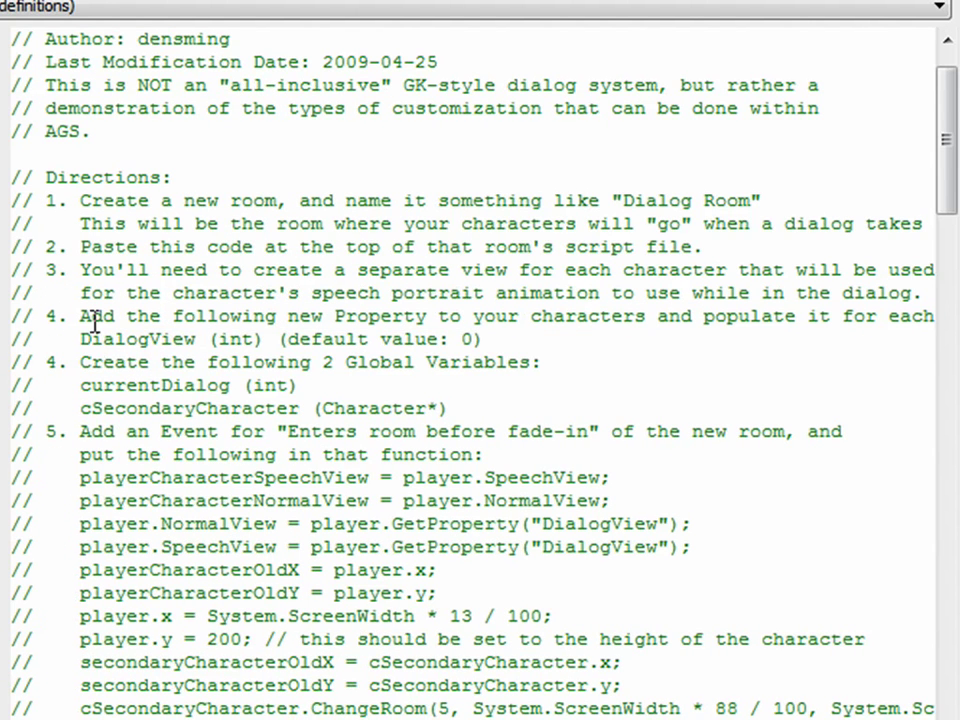